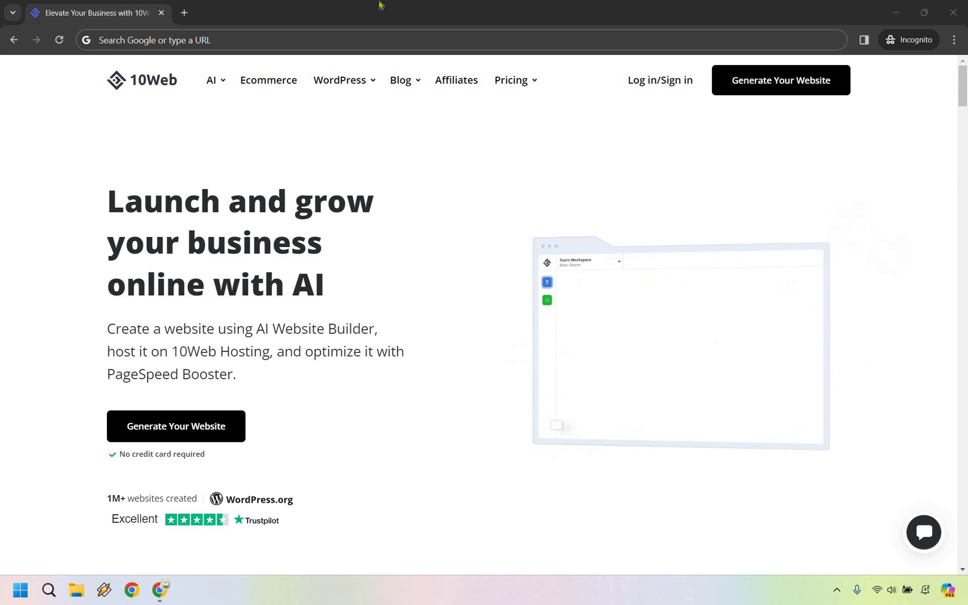
Choose Generate Your Website on the 10Web homepage.
click(185, 427)
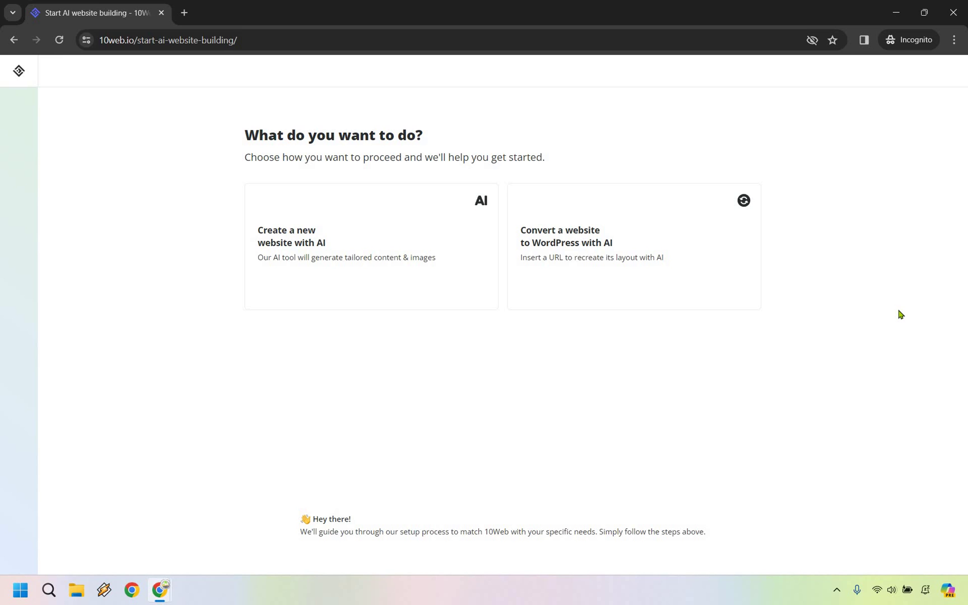
click(653, 229)
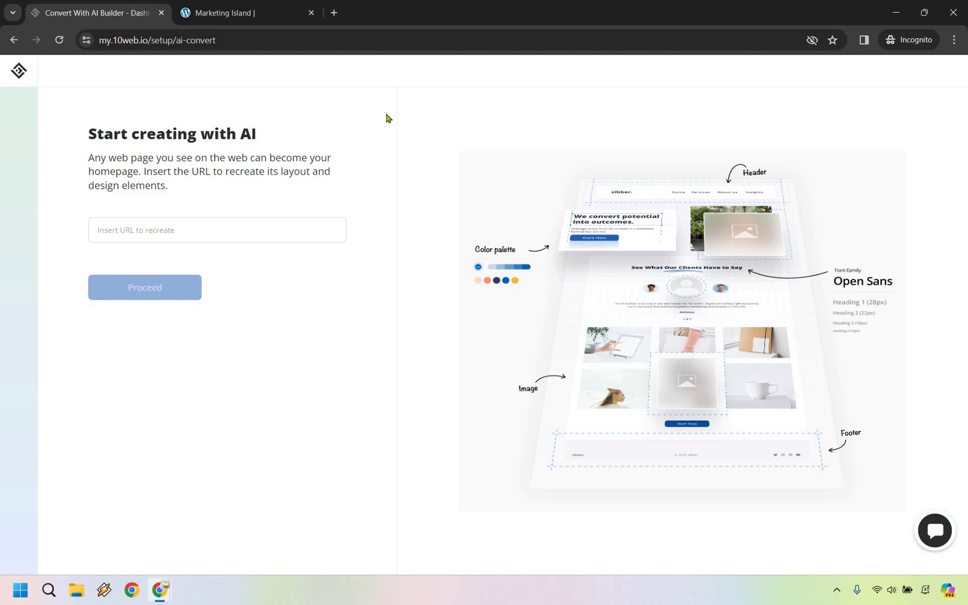
key(ctrl+Tab)
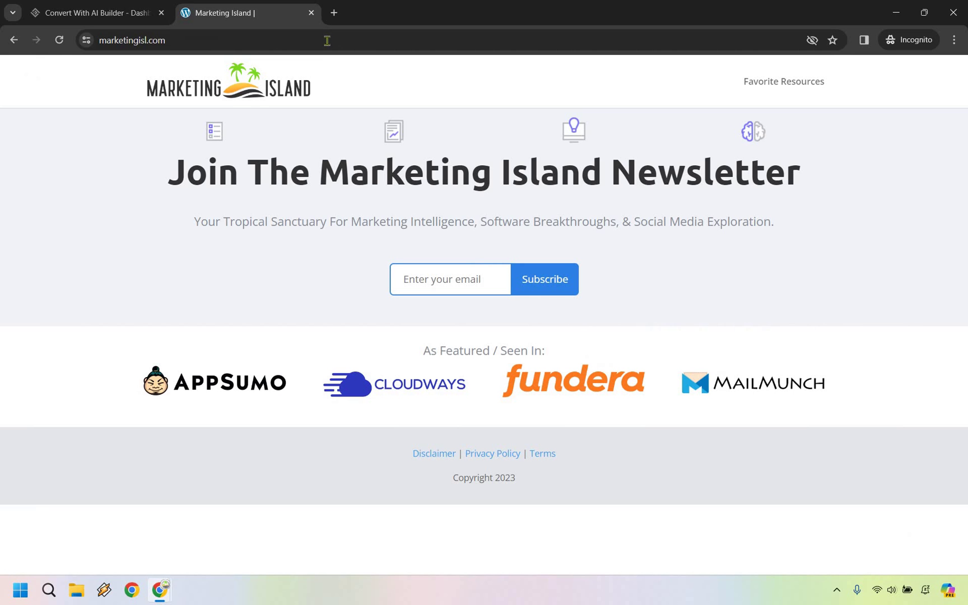
click(327, 42)
key(ctrl+c)
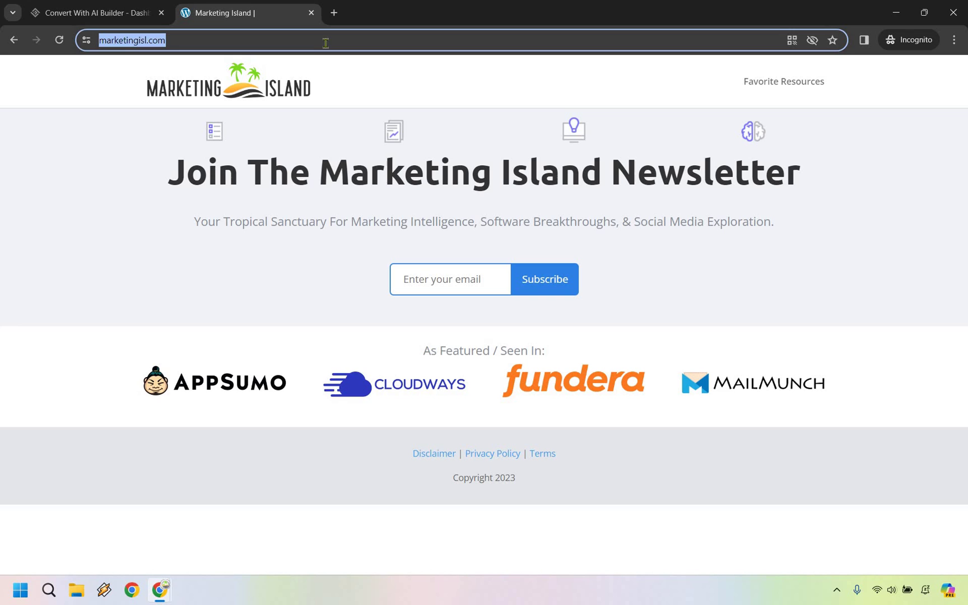
click(76, 10)
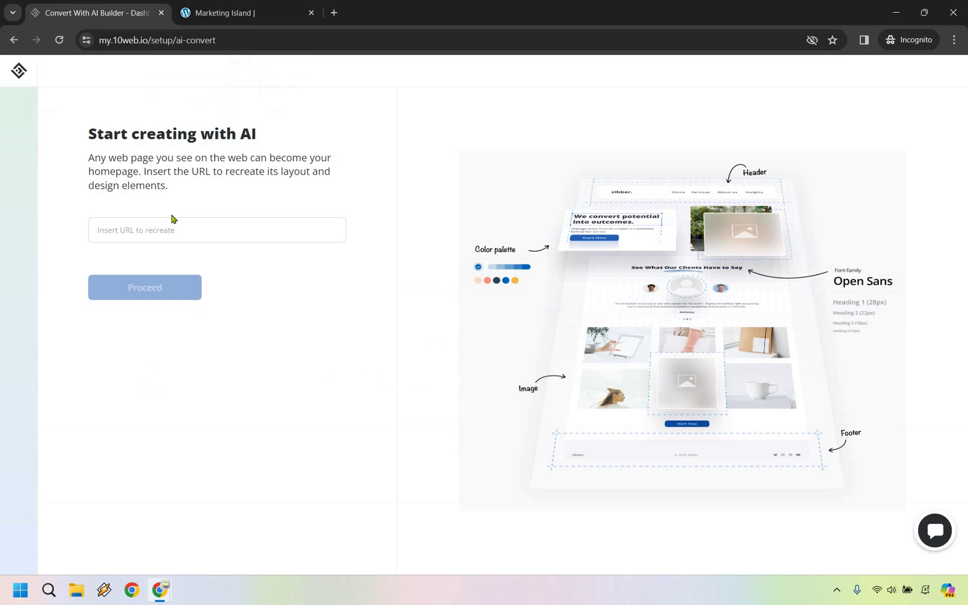
key(ctrl+v)
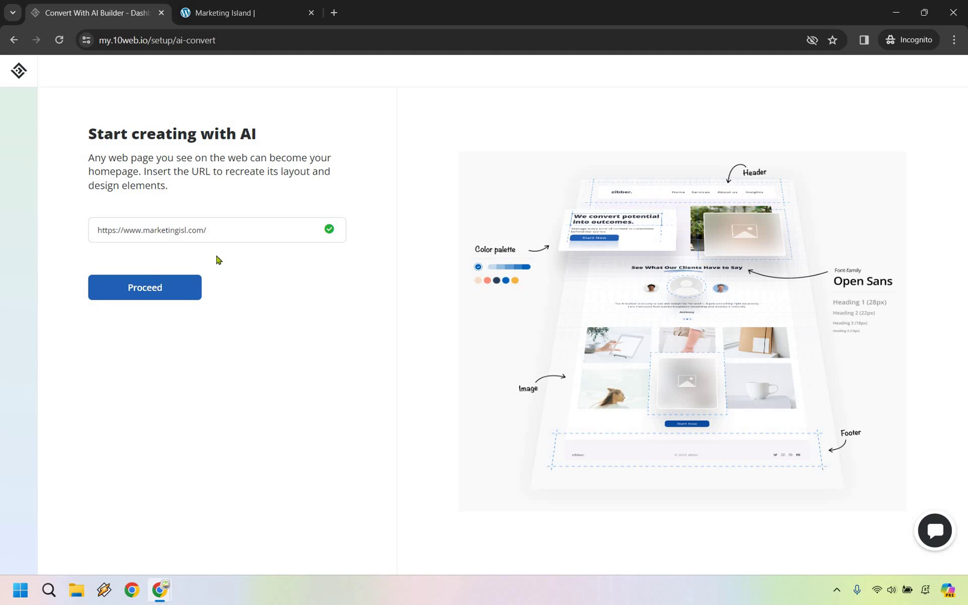
click(151, 285)
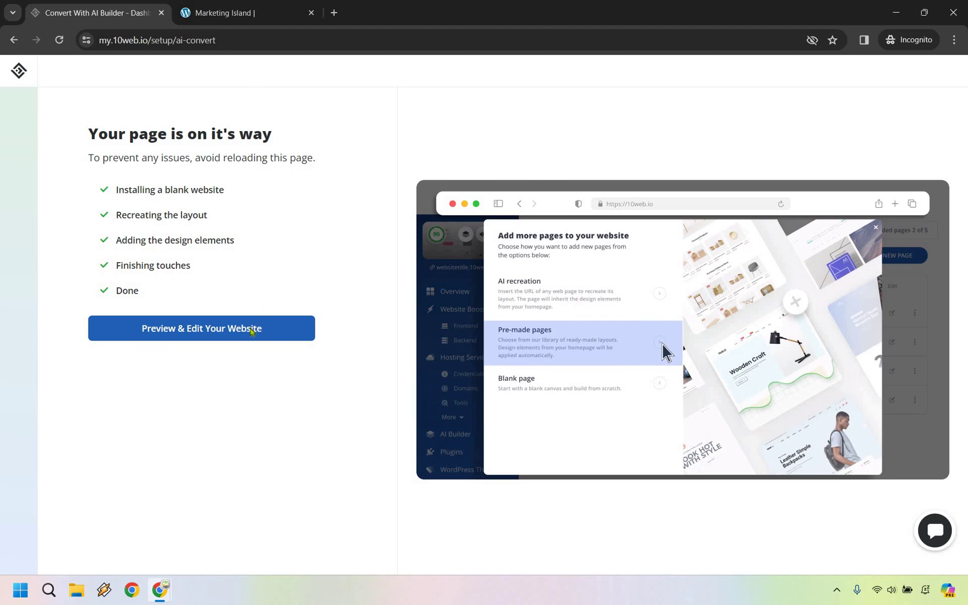
Open the converted Marketing Island page with Preview & Edit Your Website.
click(252, 331)
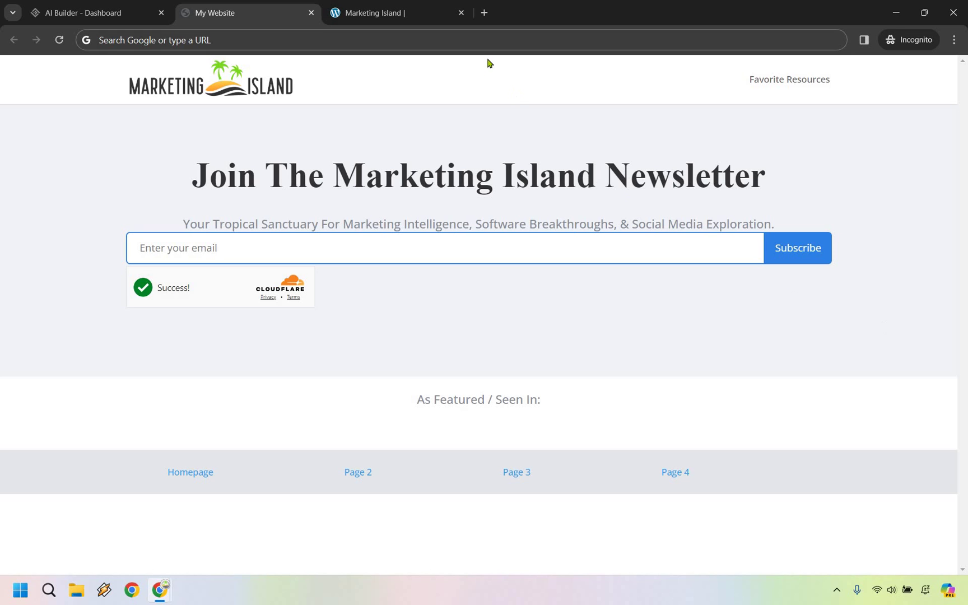
Compare the recreated site against the original Marketing Island tab.
click(387, 6)
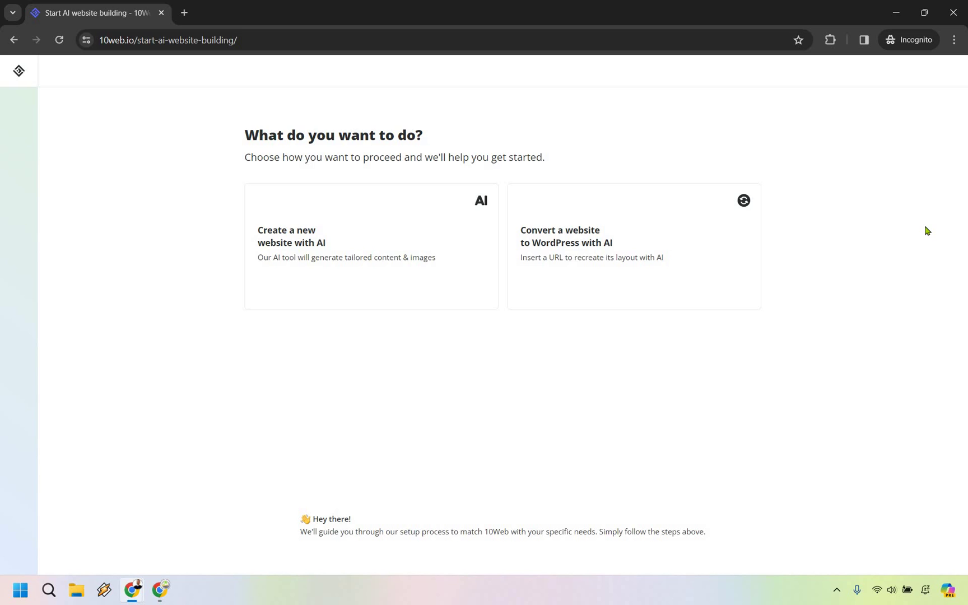
Start a new informational website with AI and continue to the business type step.
click(371, 241)
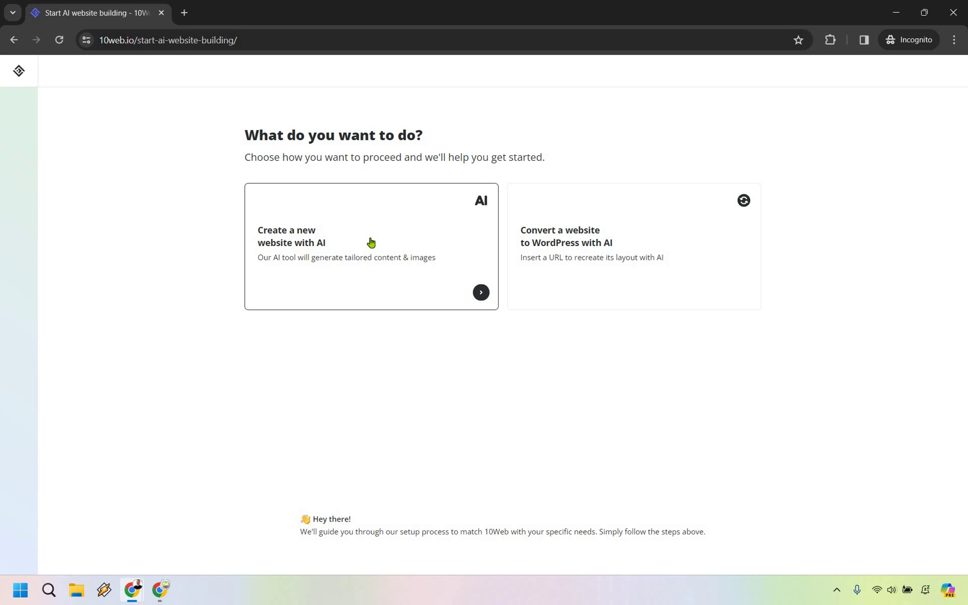
click(394, 212)
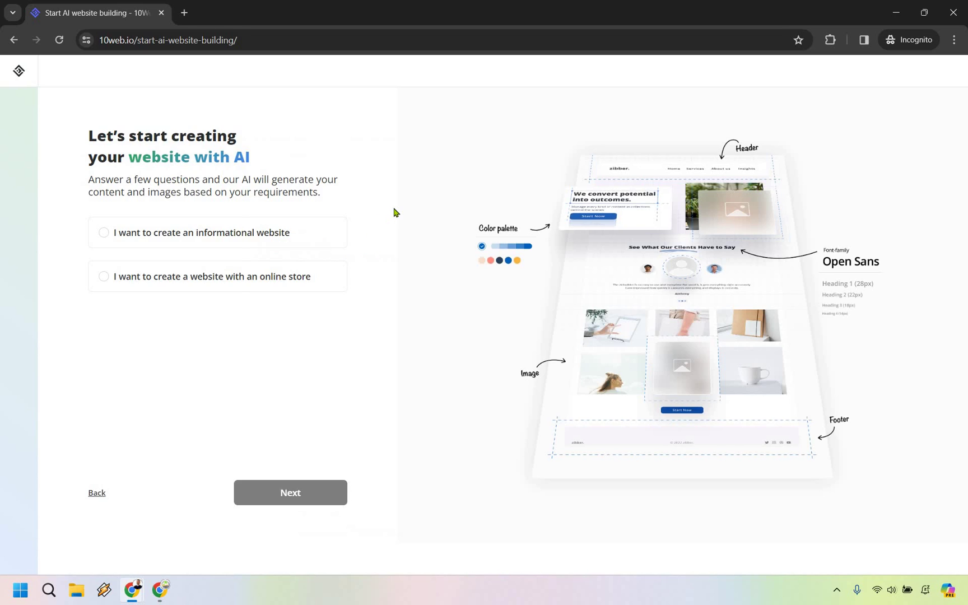
click(314, 240)
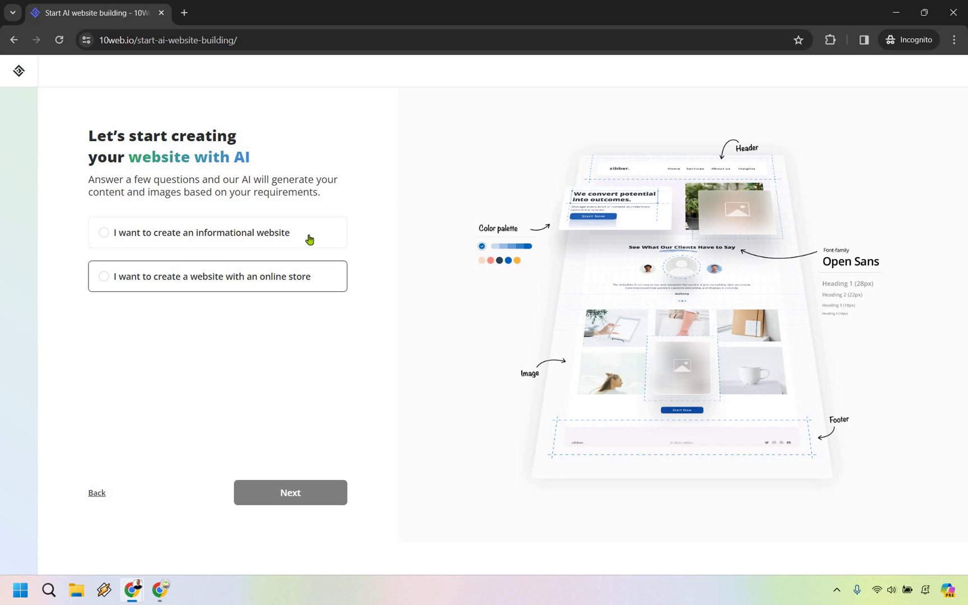
click(307, 493)
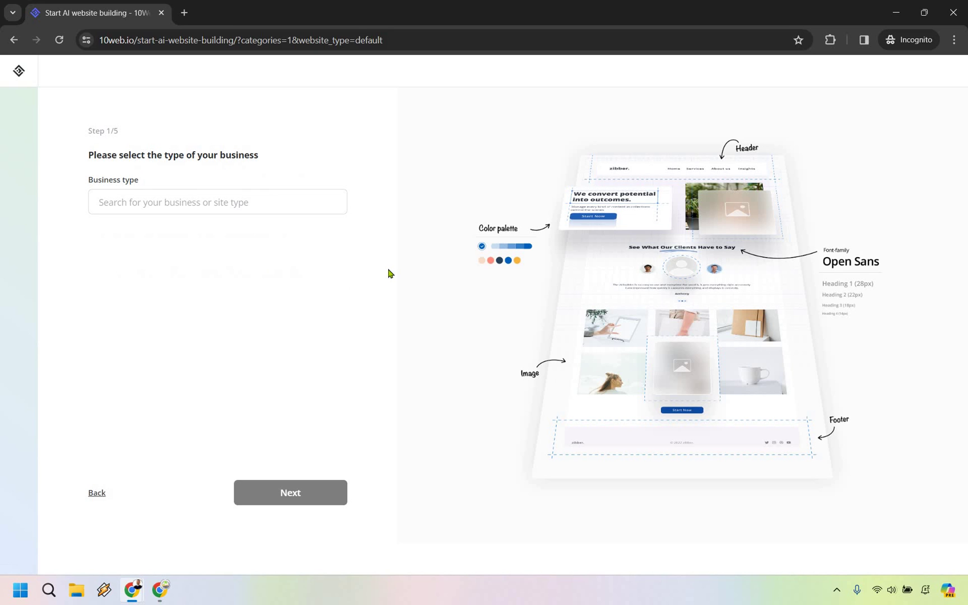
Pick School from the Business type dropdown.
click(276, 204)
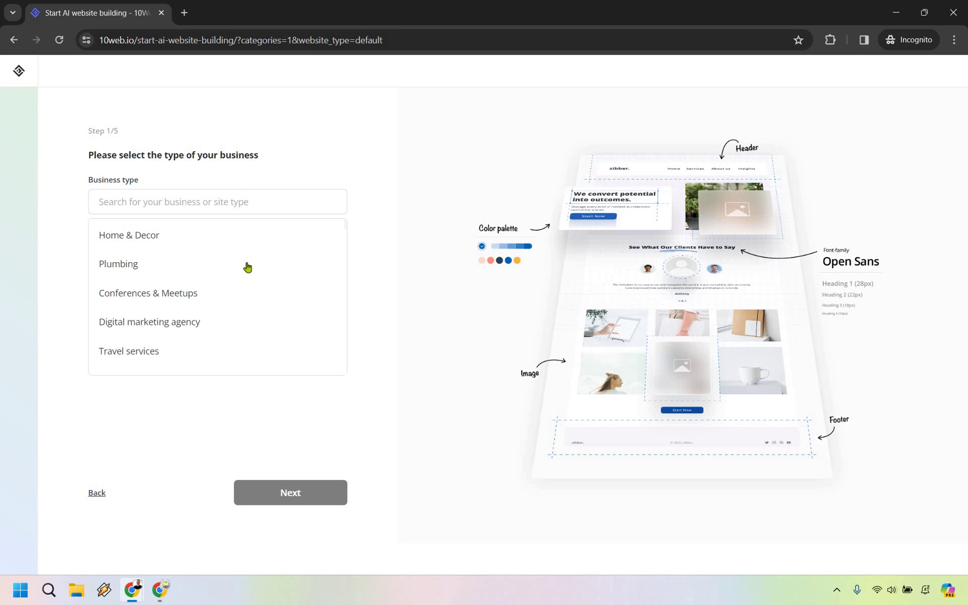
scroll(237, 278, down, 3)
scroll(237, 278, down, 15)
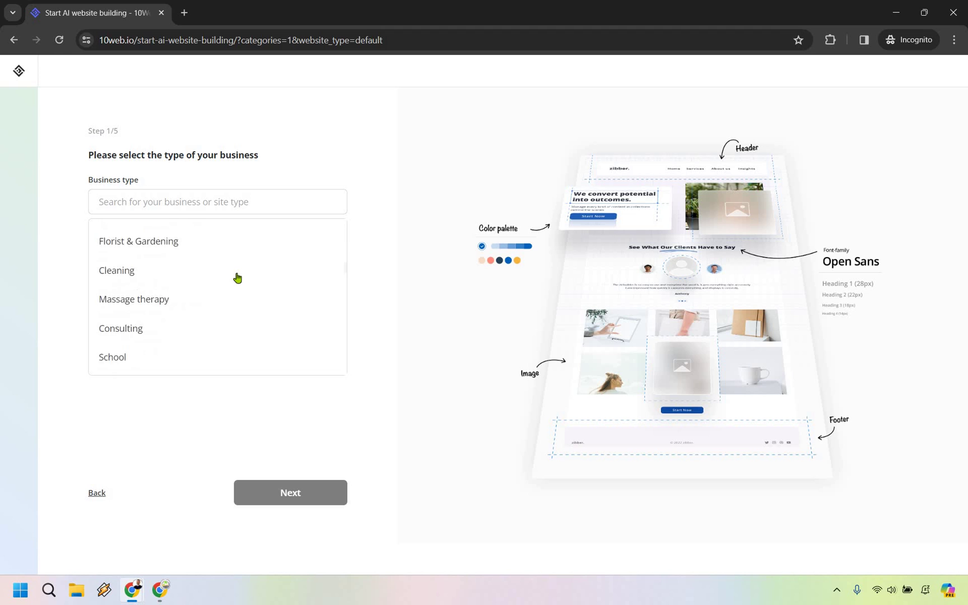
scroll(237, 278, down, 3)
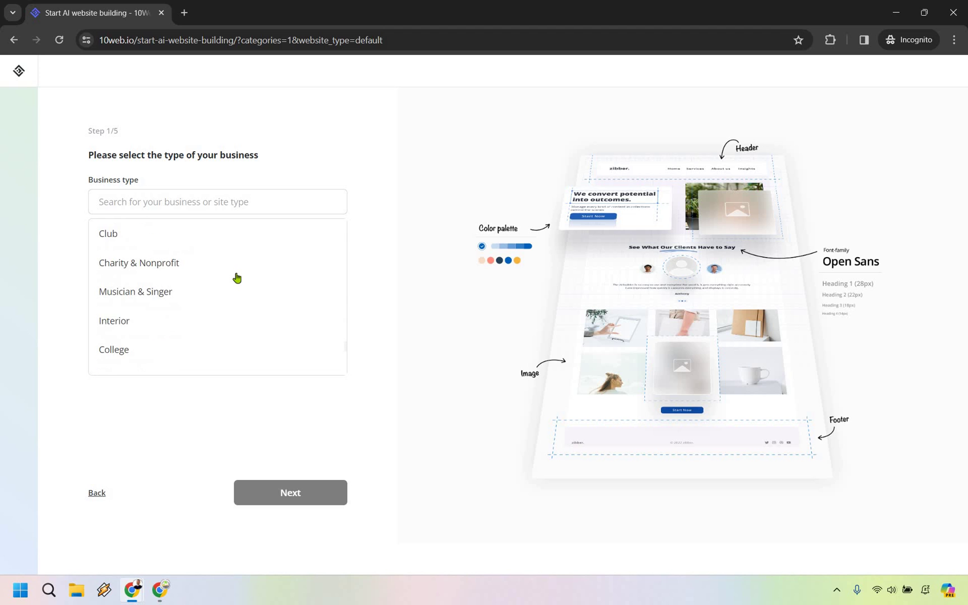
scroll(236, 280, up, 5)
scroll(212, 307, down, 3)
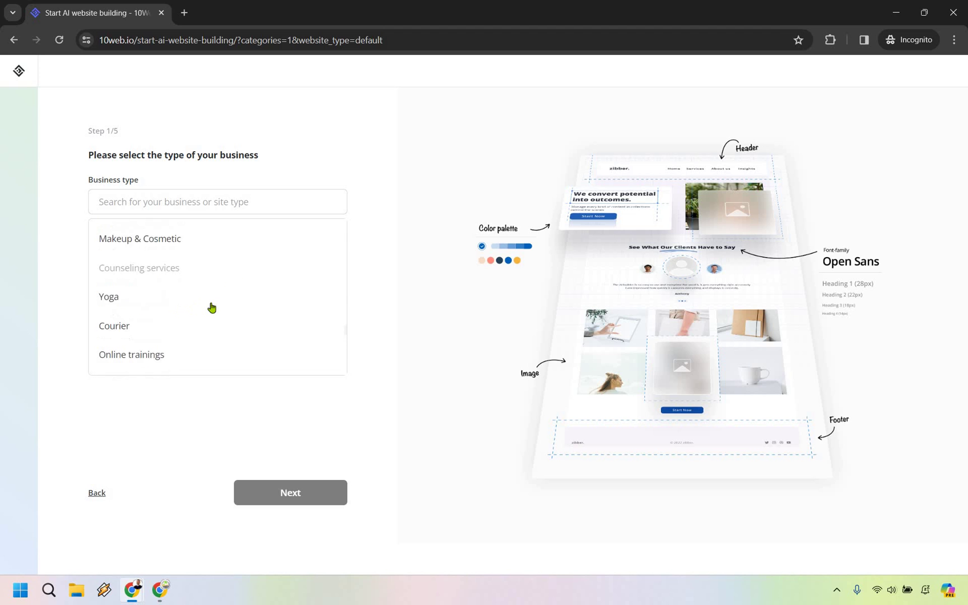
scroll(227, 305, up, 3)
scroll(229, 304, up, 4)
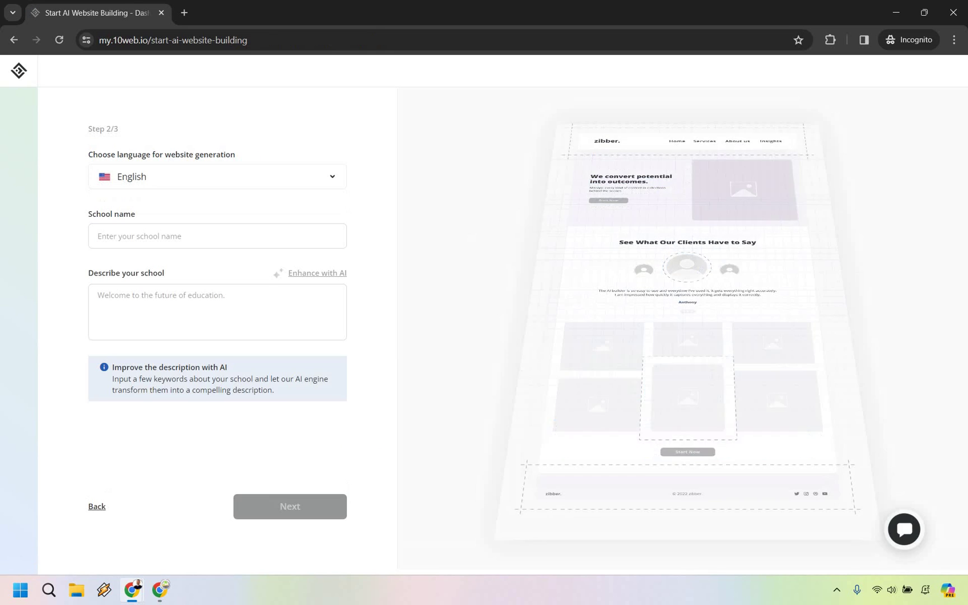
Enter 'Marketing Island' as the school name and paste in a school description.
click(270, 237)
text(Market)
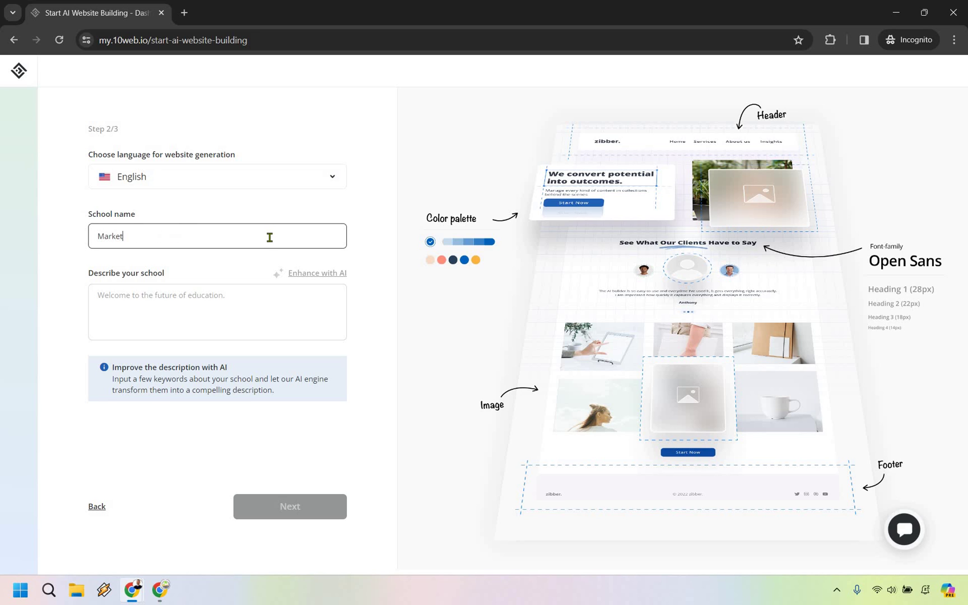
text(ing Island)
click(242, 301)
text(We offer courses for online business owners, helping them generate more traffic, leads, and sales.)
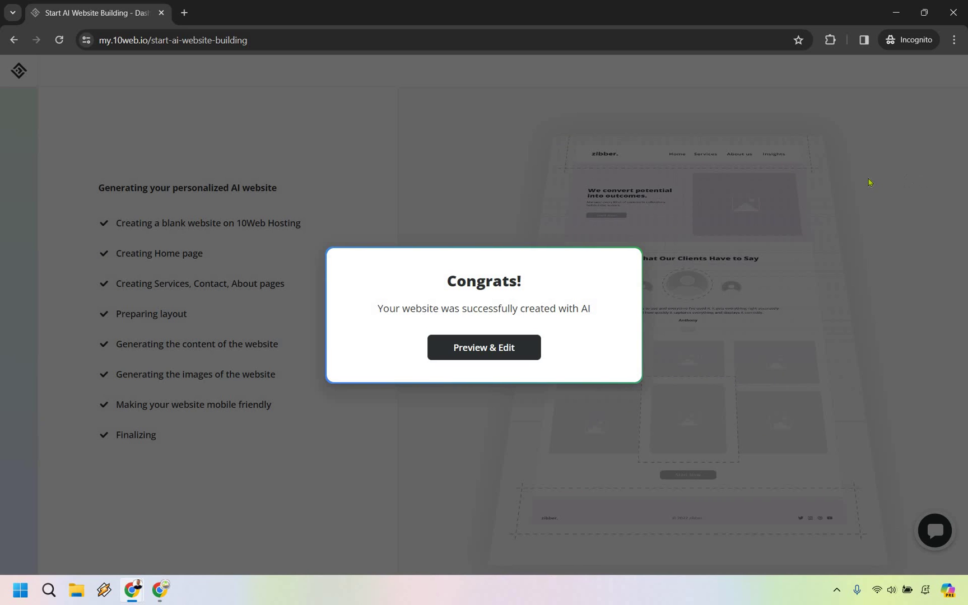
Open the generated site and switch its colour palette from Safari to Ocean.
click(480, 351)
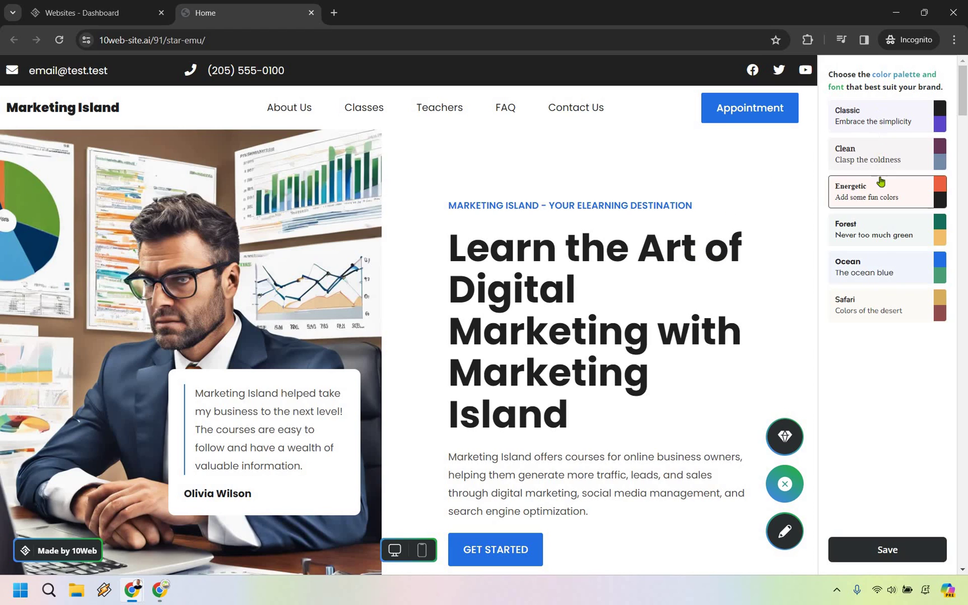
click(885, 315)
click(883, 271)
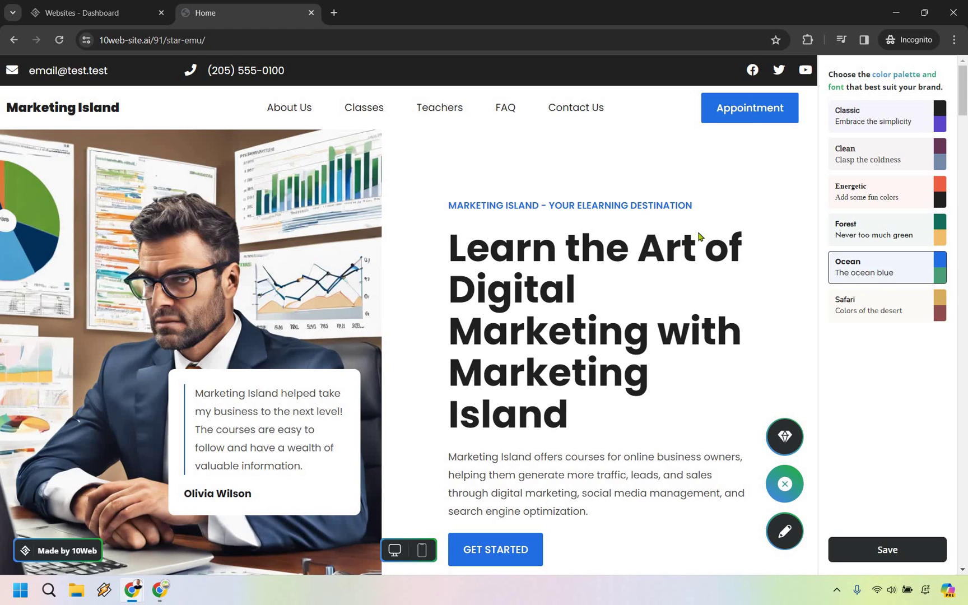
Scroll down through the whole Marketing Island homepage to review it.
scroll(698, 224, down, 9)
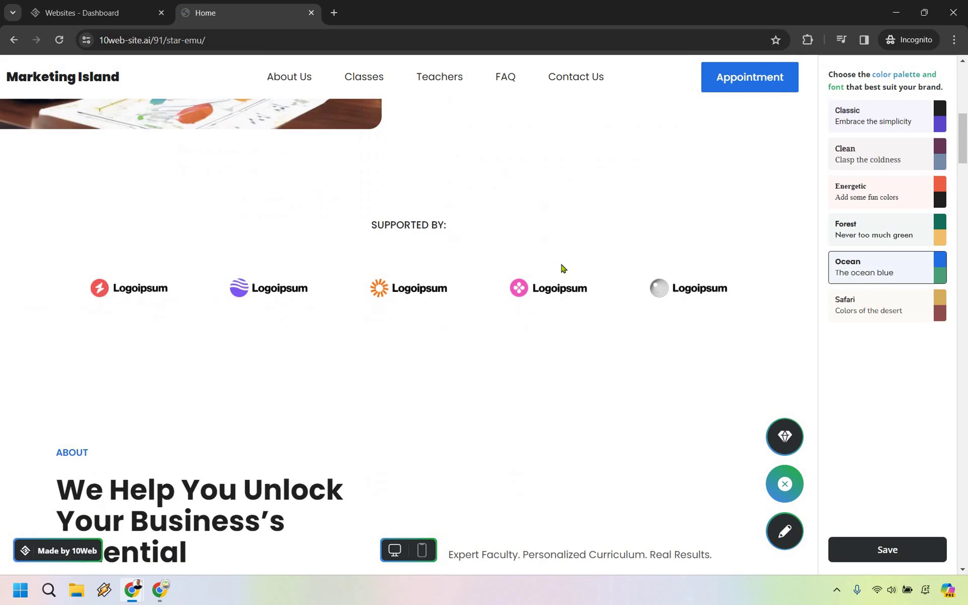
scroll(592, 233, down, 6)
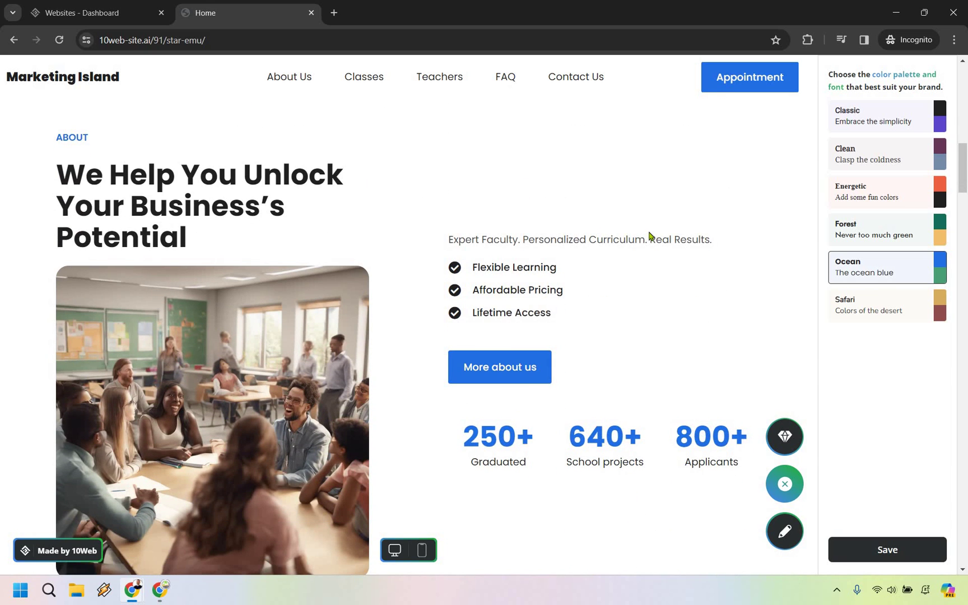
scroll(644, 230, down, 14)
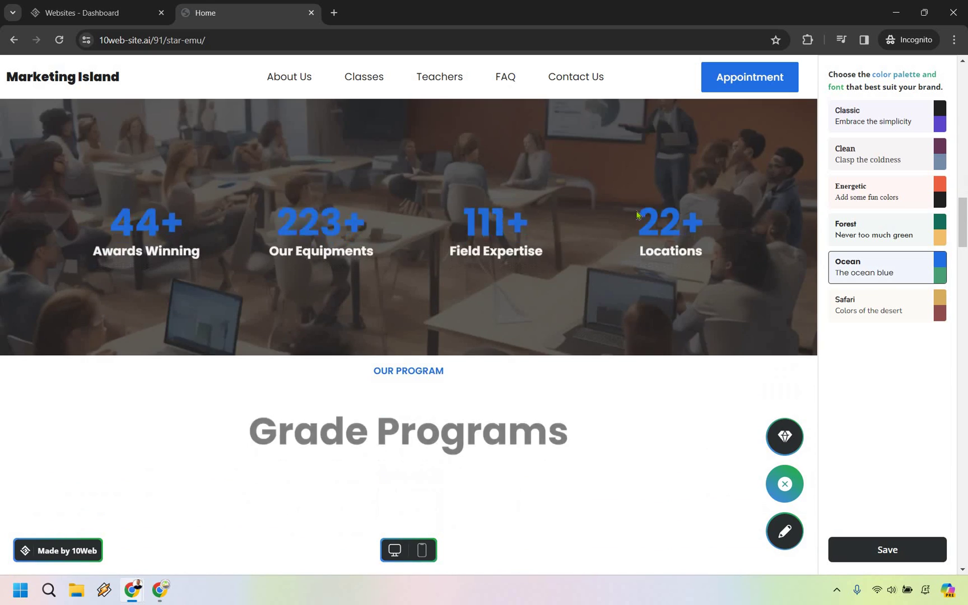
scroll(667, 237, down, 3)
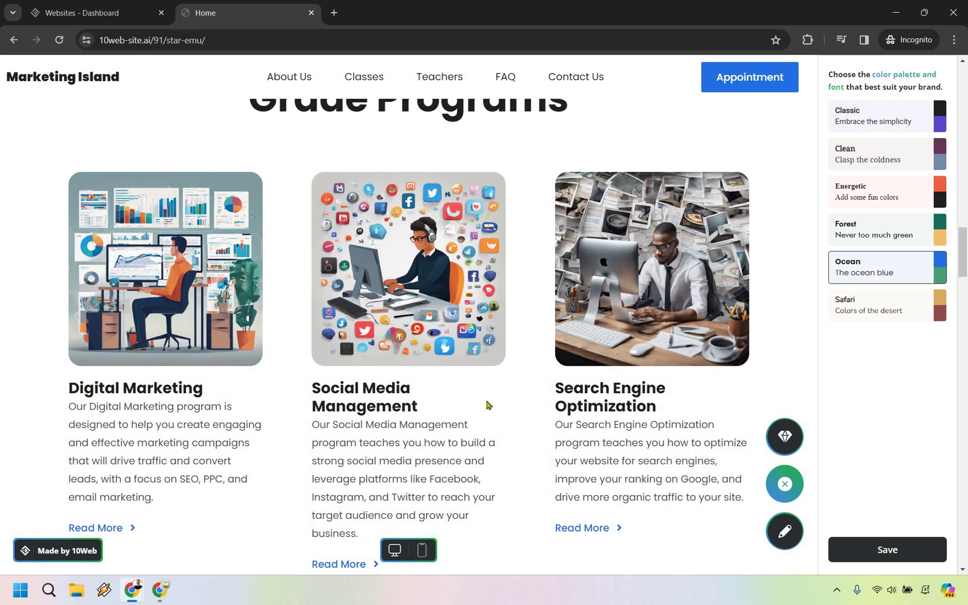
scroll(445, 306, down, 5)
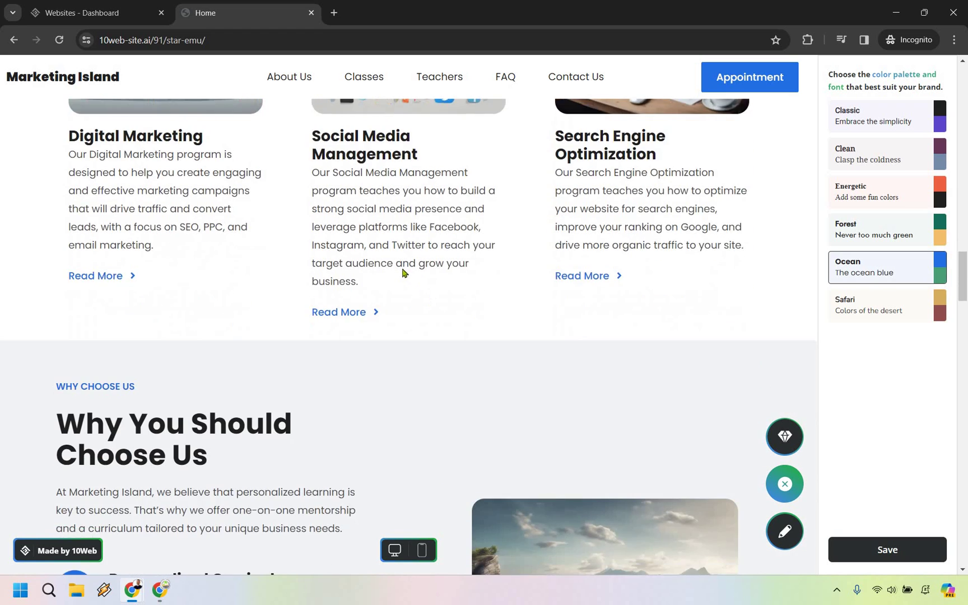
scroll(404, 272, down, 3)
scroll(399, 262, down, 11)
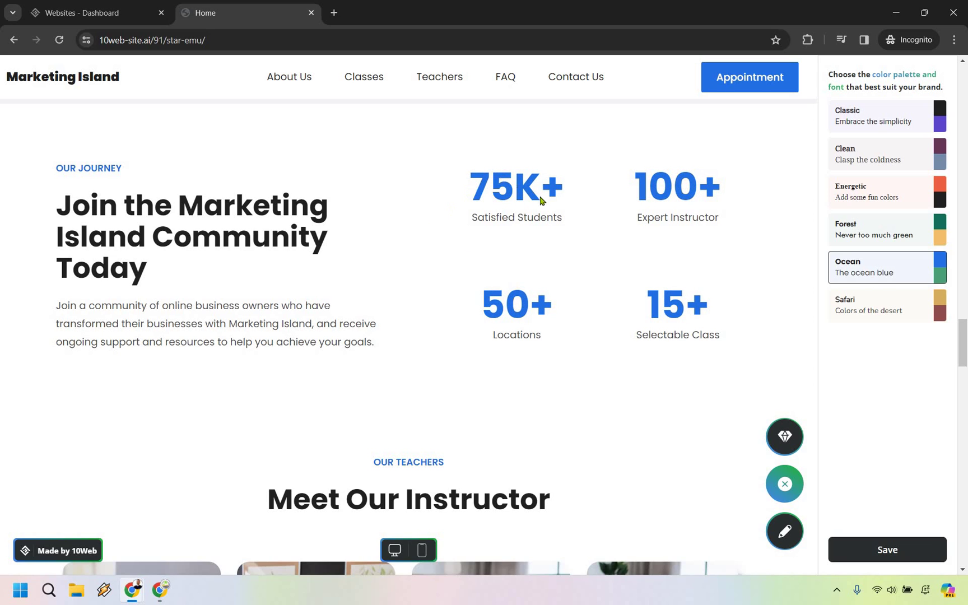
scroll(590, 192, down, 2)
scroll(590, 192, up, 1)
scroll(582, 224, down, 7)
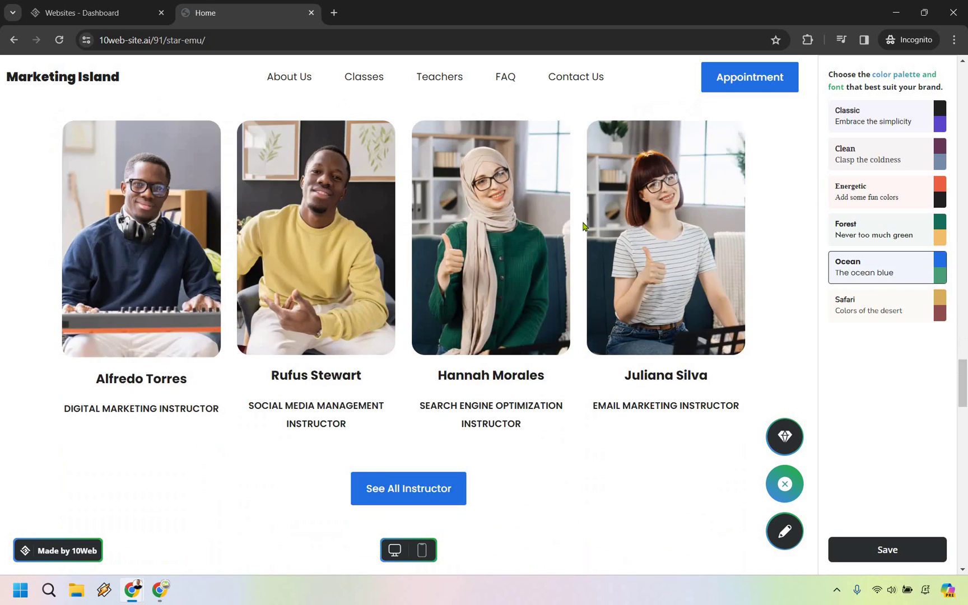
scroll(583, 226, down, 5)
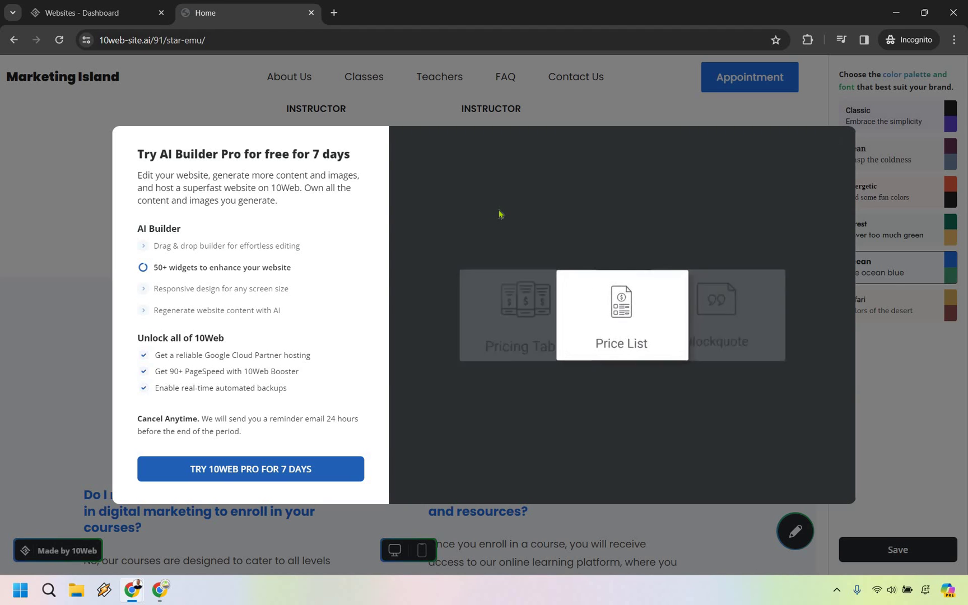
Switch to the Chrome window showing the Home page in Elementor.
key(alt+Tab)
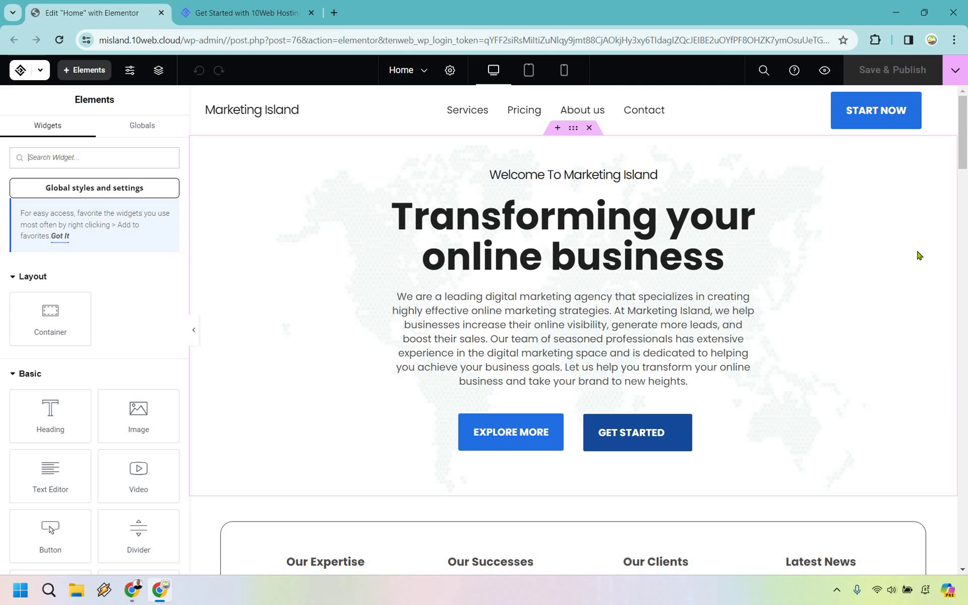
Capitalise 'Business' and 'Online' in the hero heading, keeping 'your' lowercase.
click(651, 222)
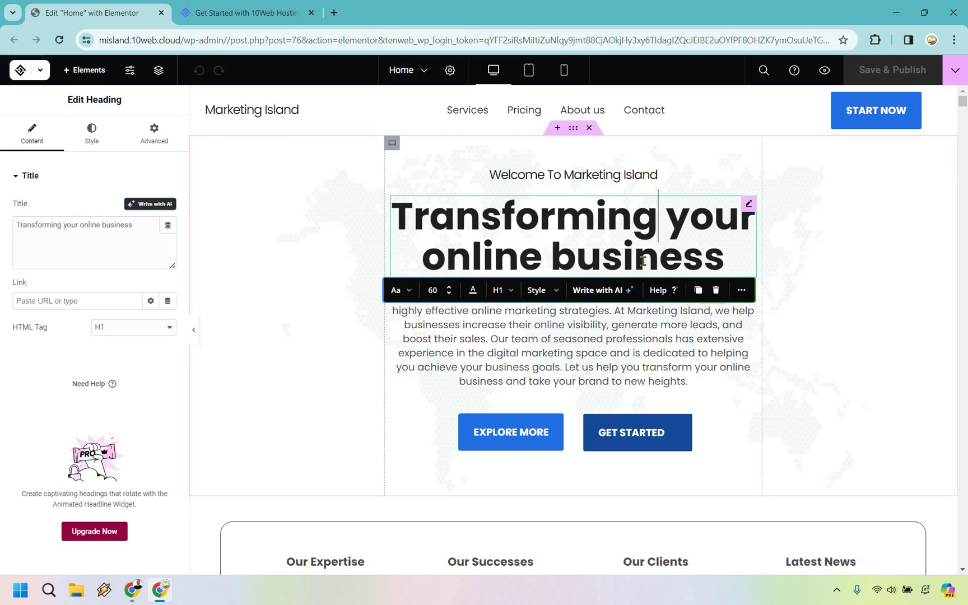
drag(726, 257, 554, 258)
text(Business)
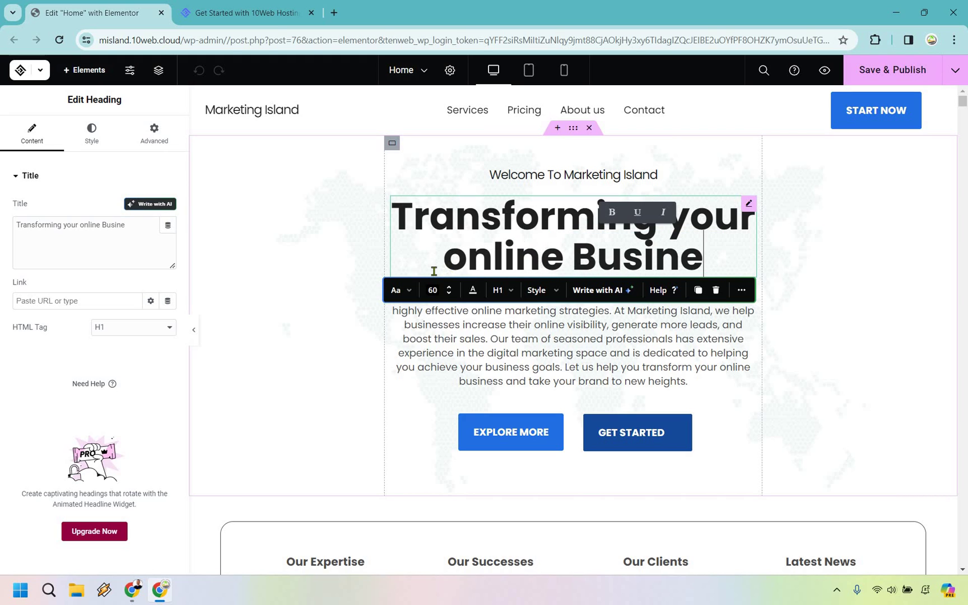
click(459, 271)
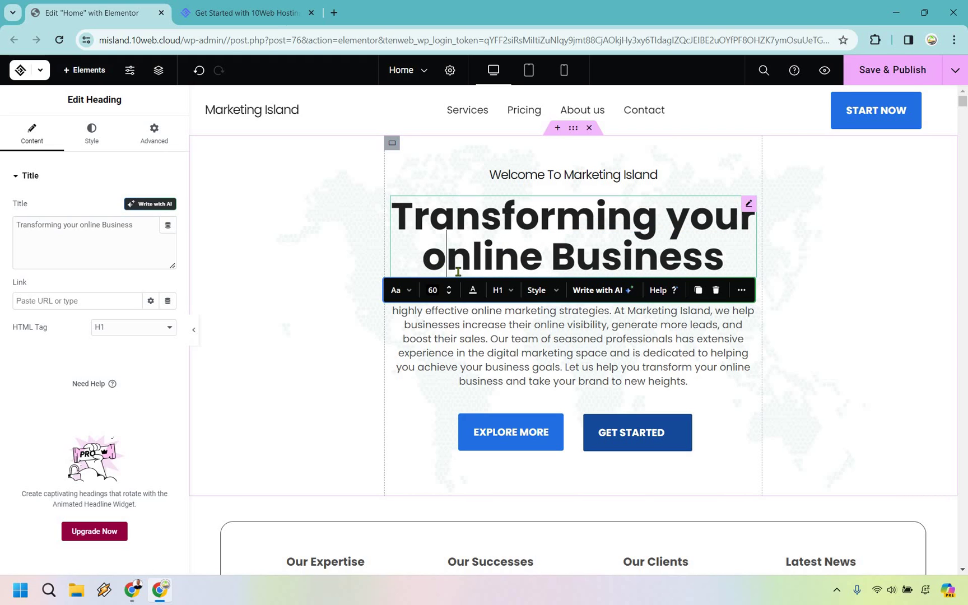
key(BackSpace)
text(O)
click(68, 223)
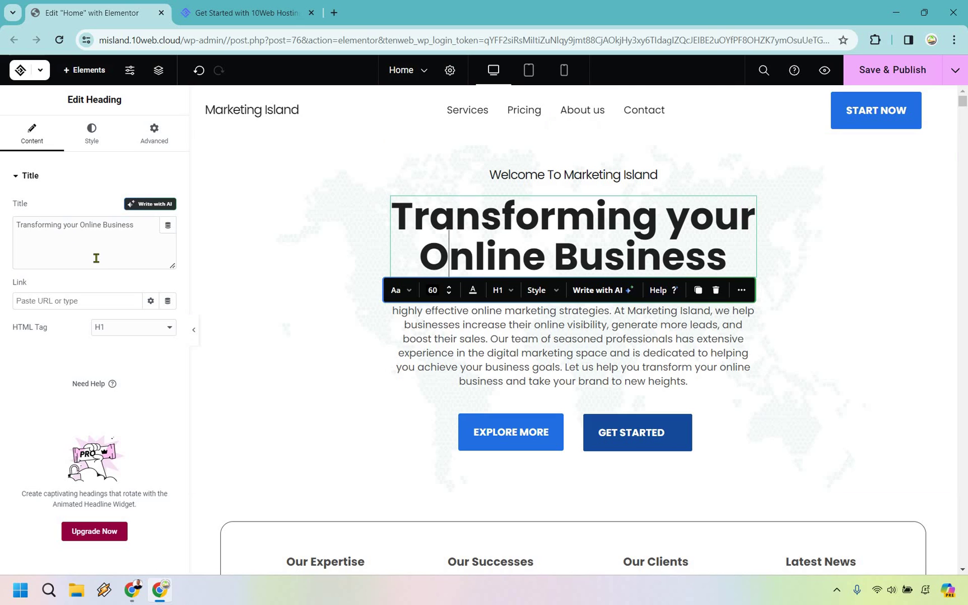
key(BackSpace)
text(Y)
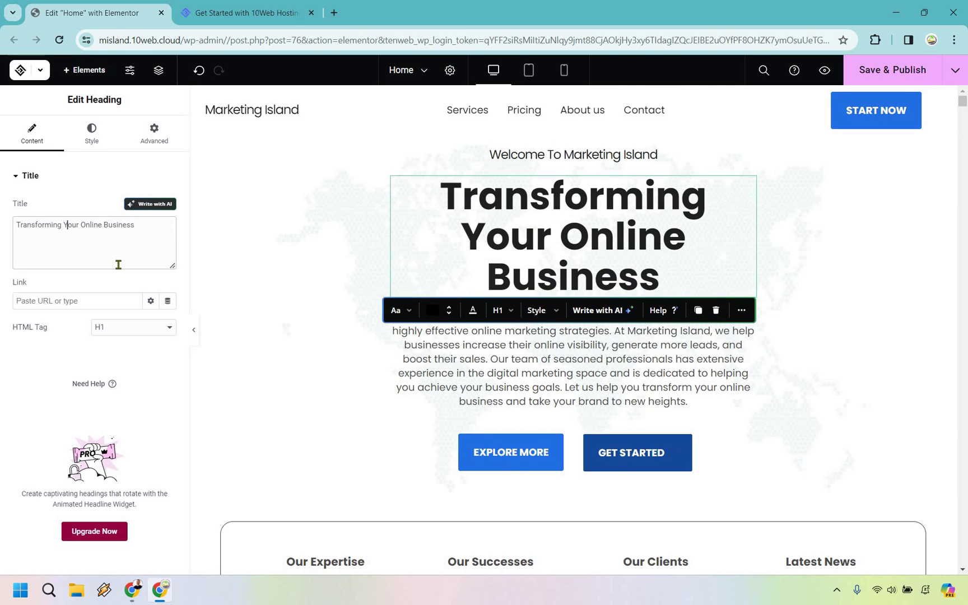
key(BackSpace)
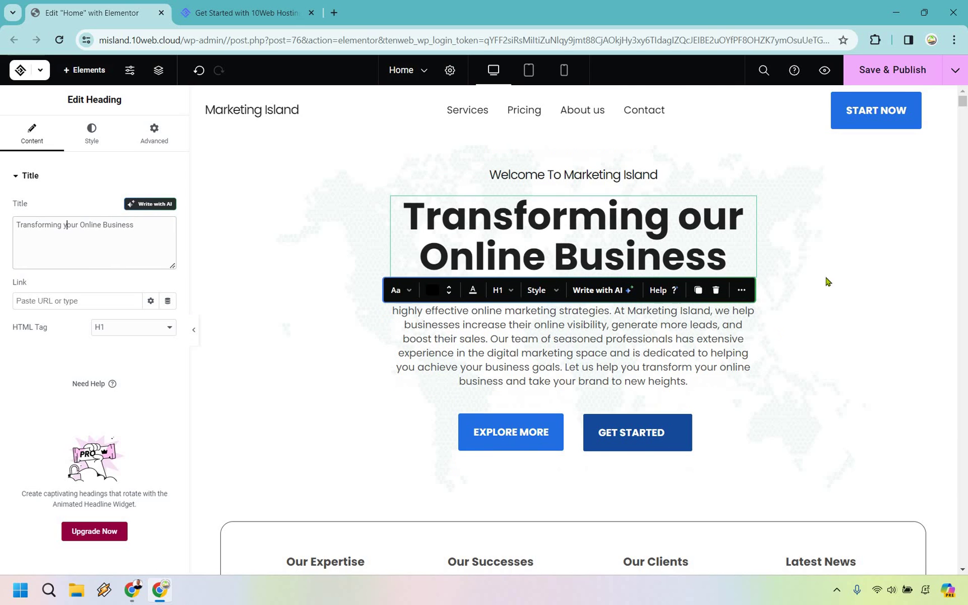
text(y)
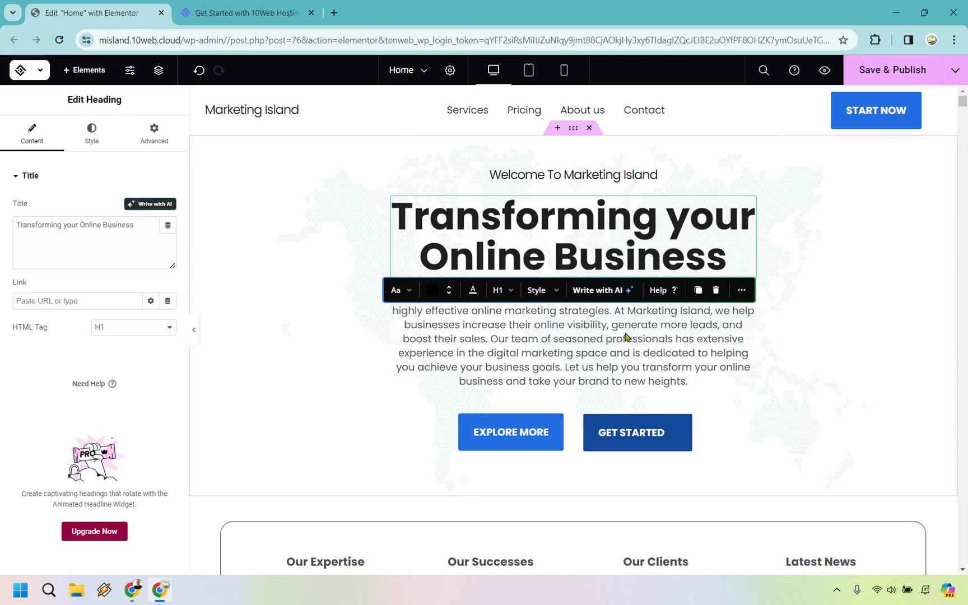
click(625, 338)
Open and dismiss the Write with AI options on the hero paragraph.
mouse_move(652, 334)
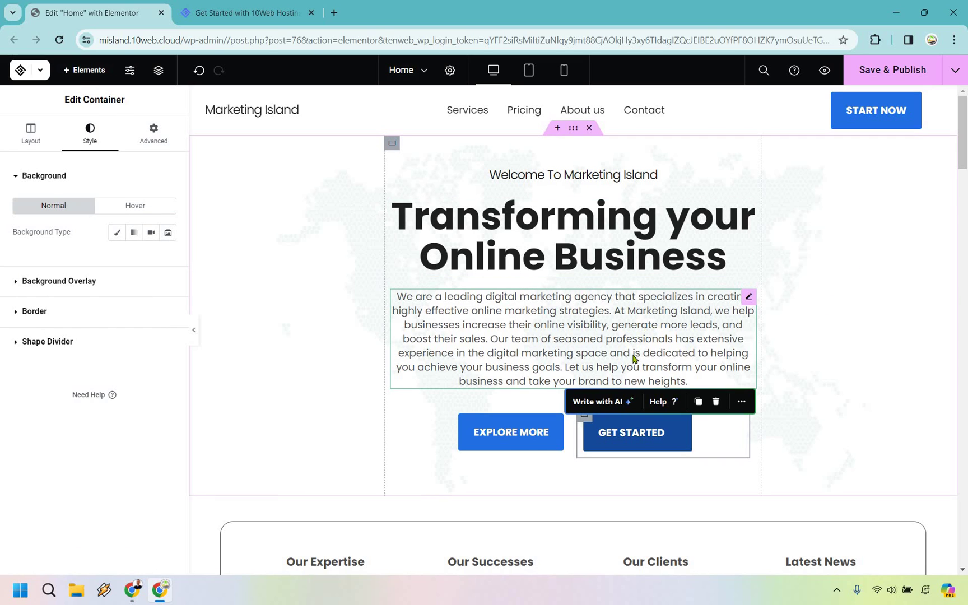
click(607, 403)
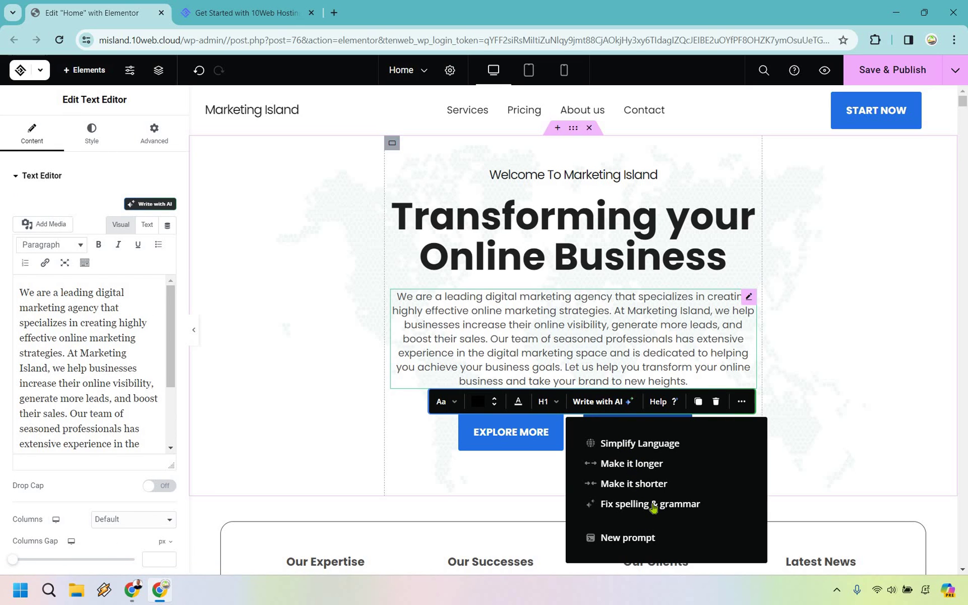
click(879, 308)
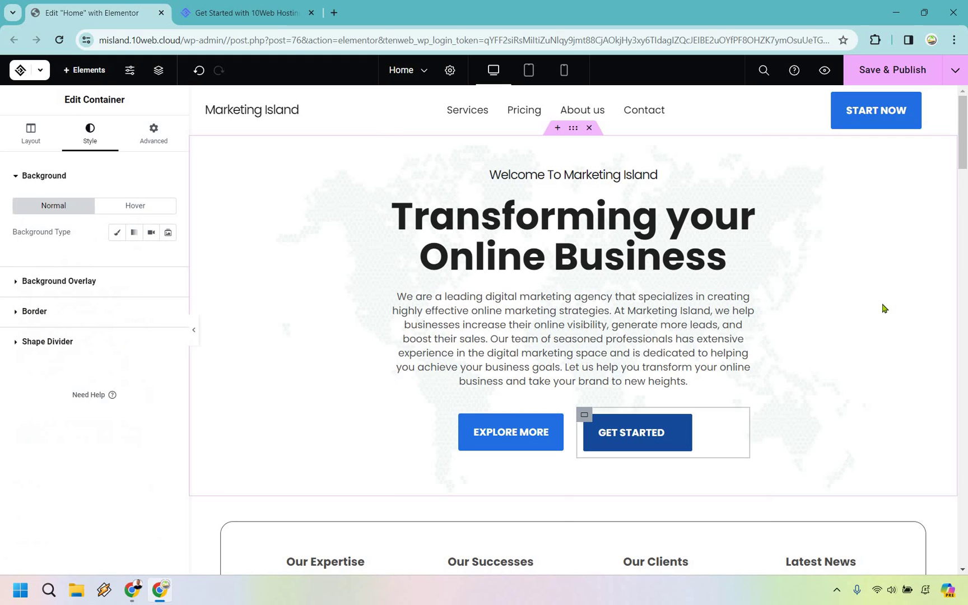
Open the + Elements widget panel and scroll down to the four-counter stats box.
click(87, 78)
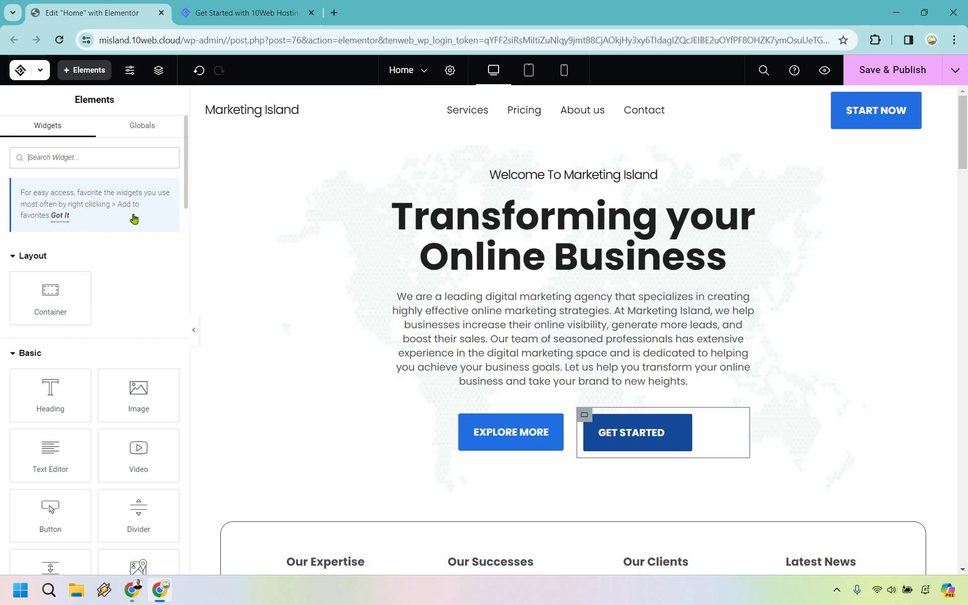
scroll(129, 224, down, 2)
scroll(115, 227, down, 2)
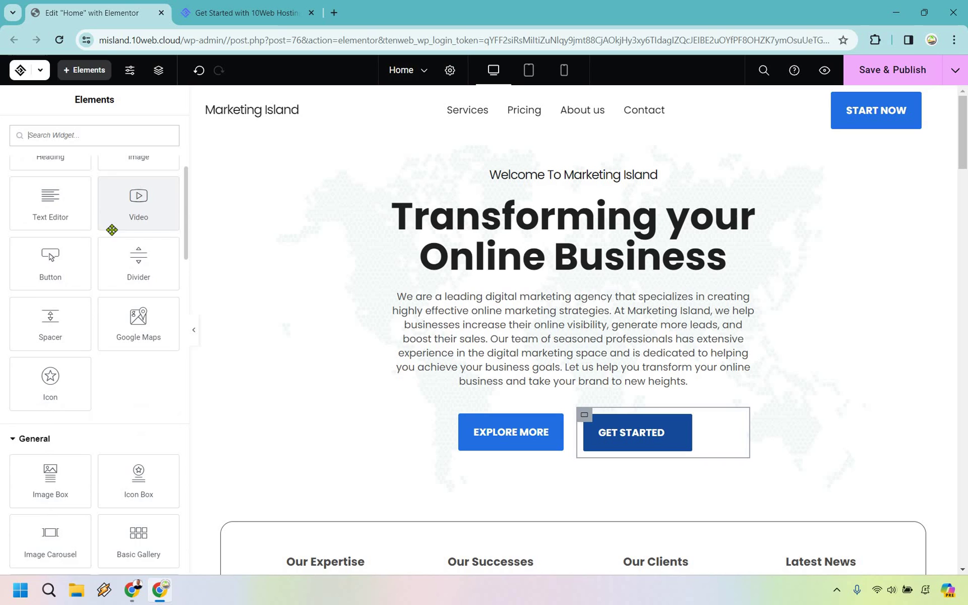
scroll(76, 217, up, 1)
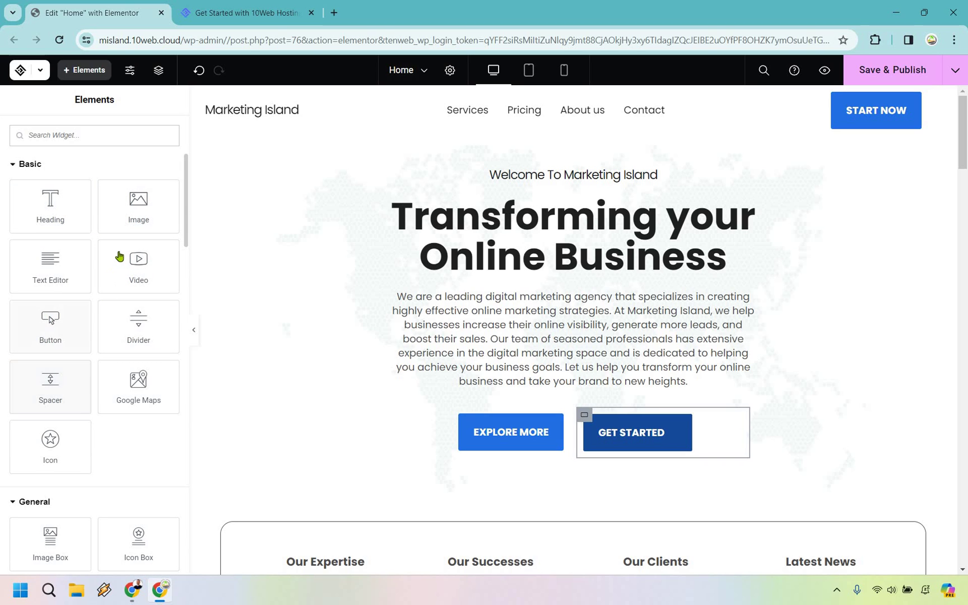
scroll(123, 247, down, 2)
scroll(129, 225, down, 2)
scroll(179, 241, down, 1)
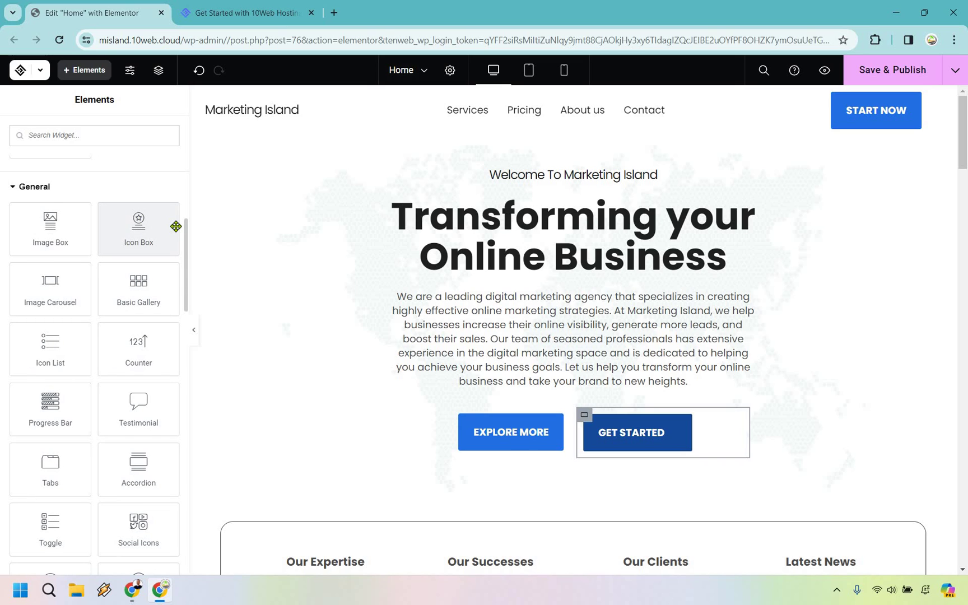
scroll(176, 226, down, 1)
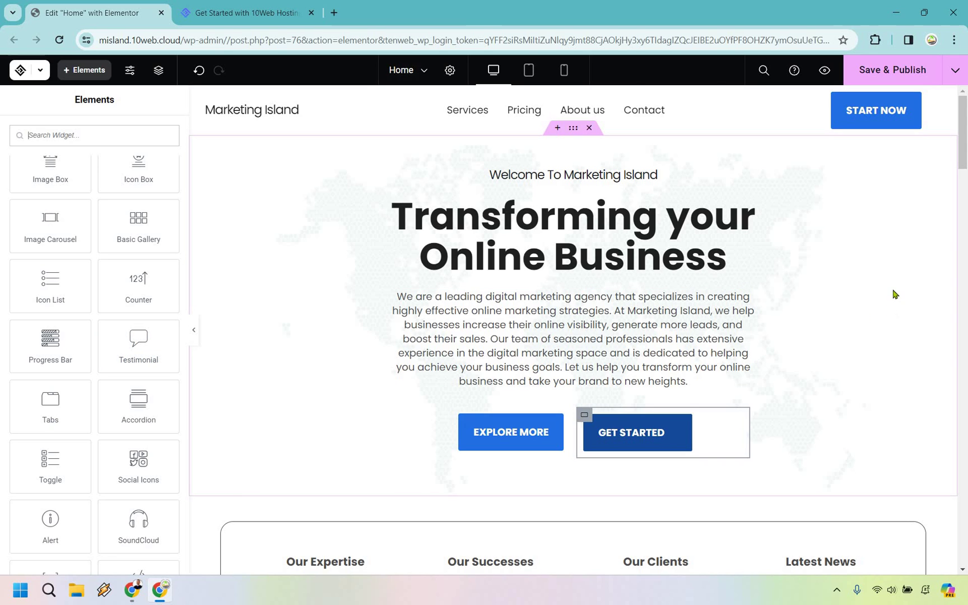
scroll(899, 281, down, 3)
scroll(911, 329, down, 2)
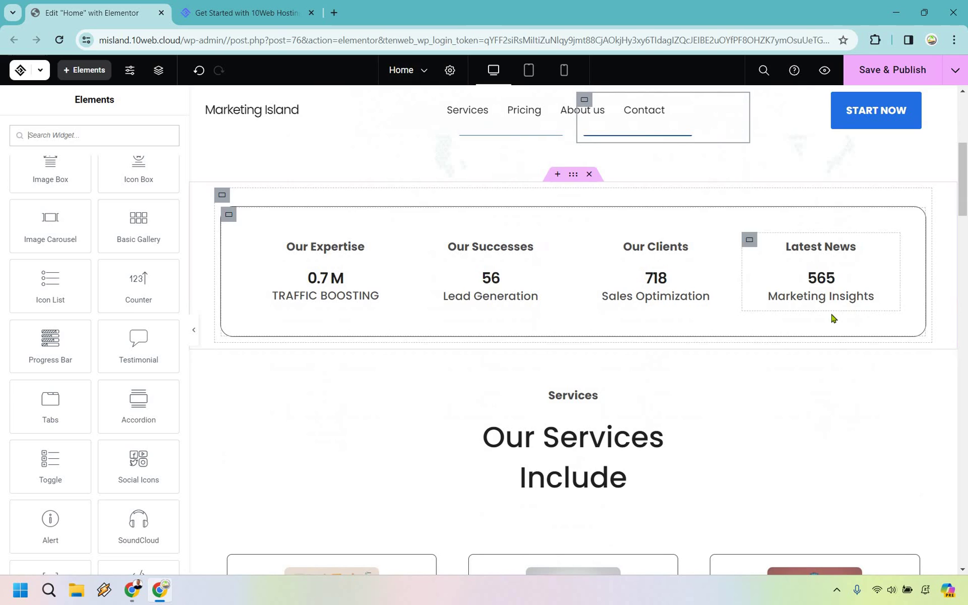
Change the Lead Generation counter's ending number from 98 to 10.
click(830, 286)
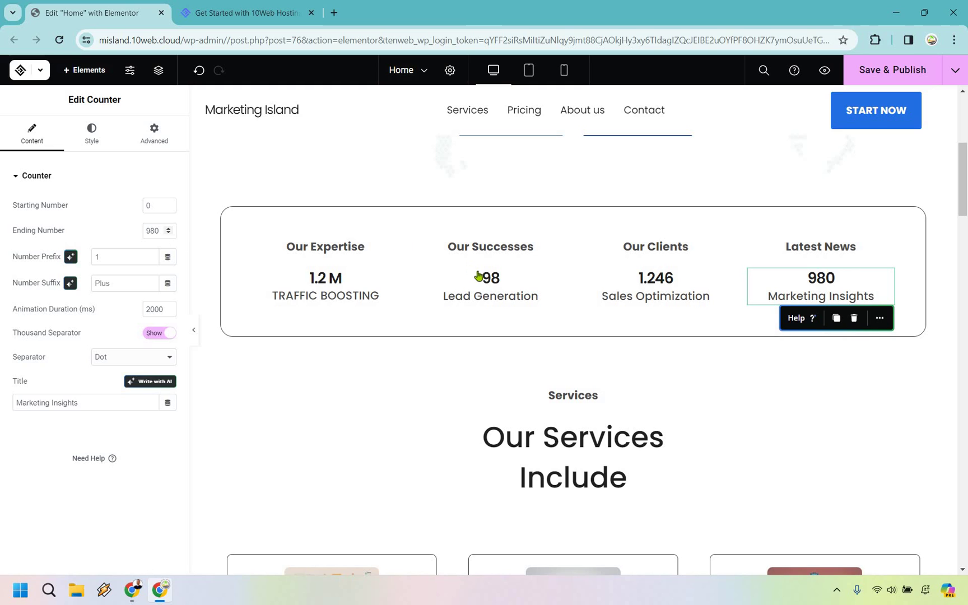
click(496, 282)
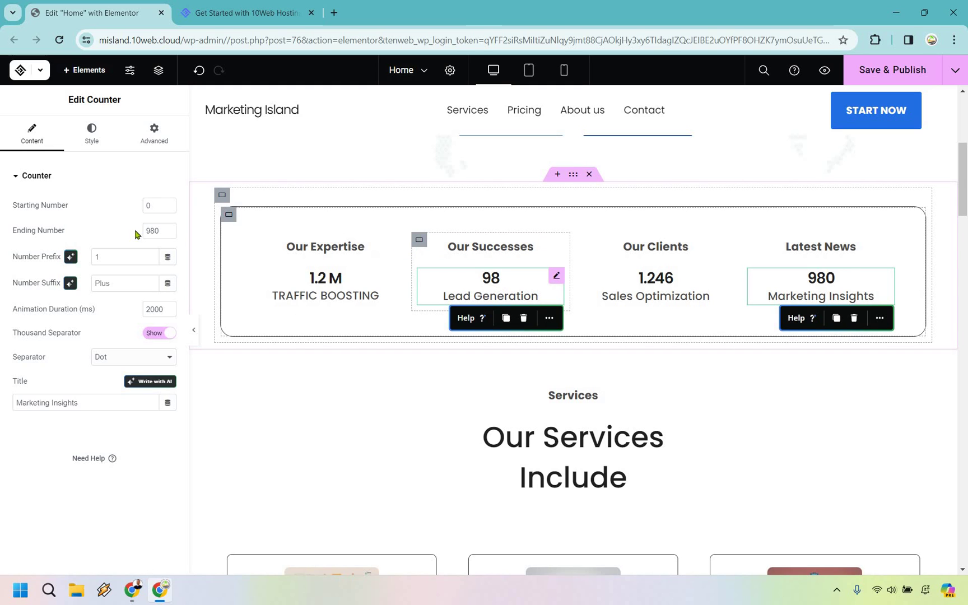
double_click(161, 227)
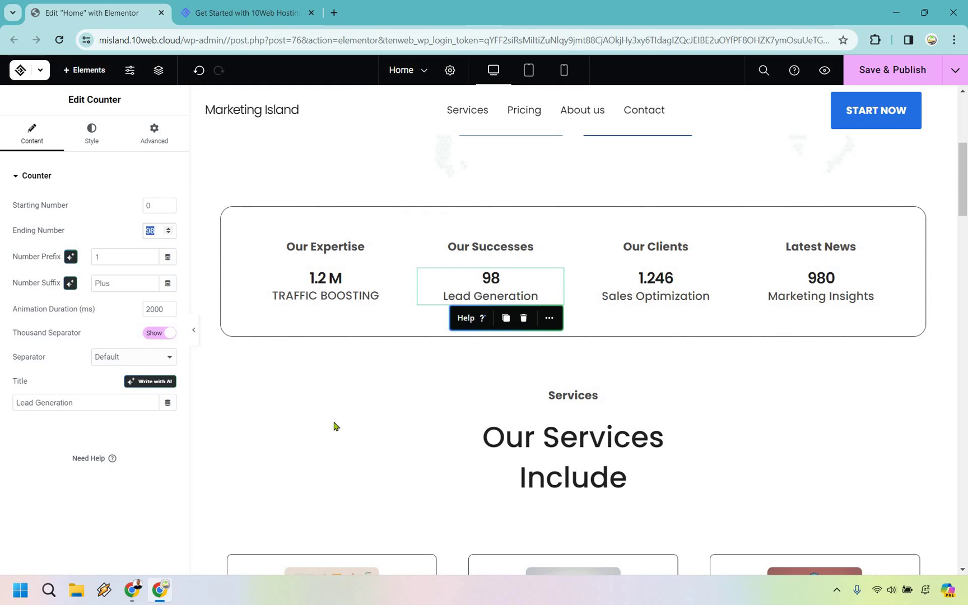
text(10)
click(377, 211)
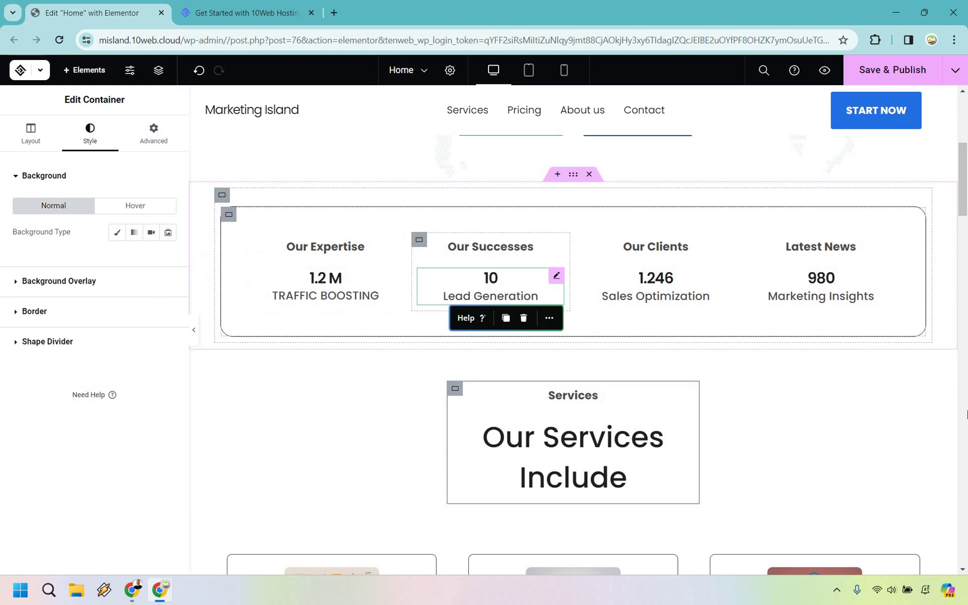
scroll(903, 329, down, 3)
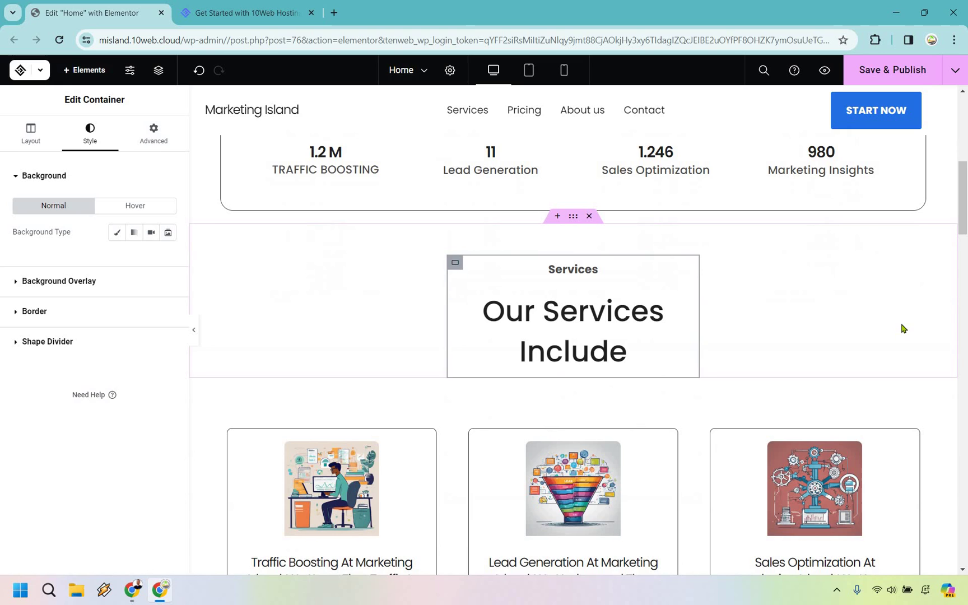
scroll(834, 283, down, 12)
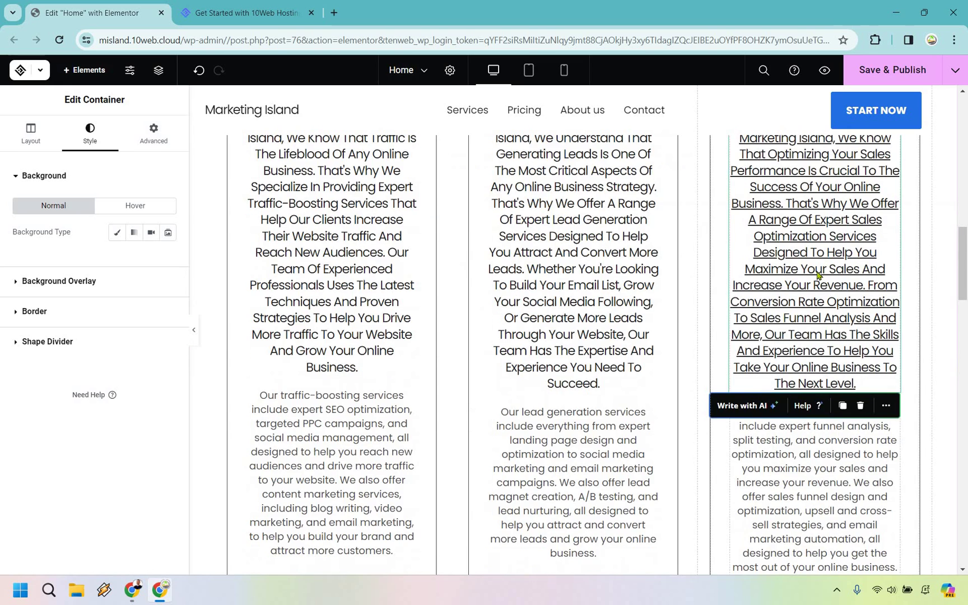
scroll(802, 273, down, 11)
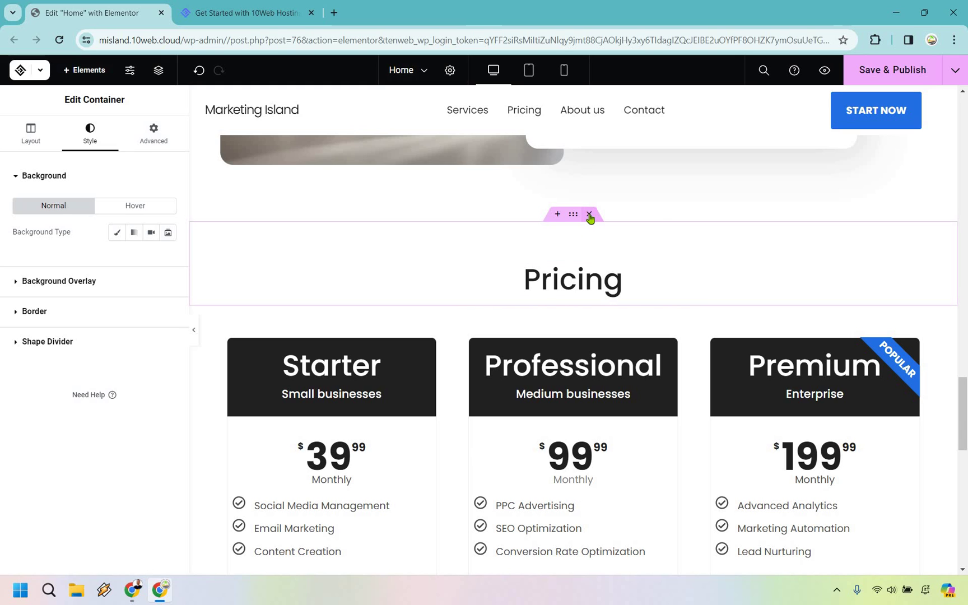
click(589, 215)
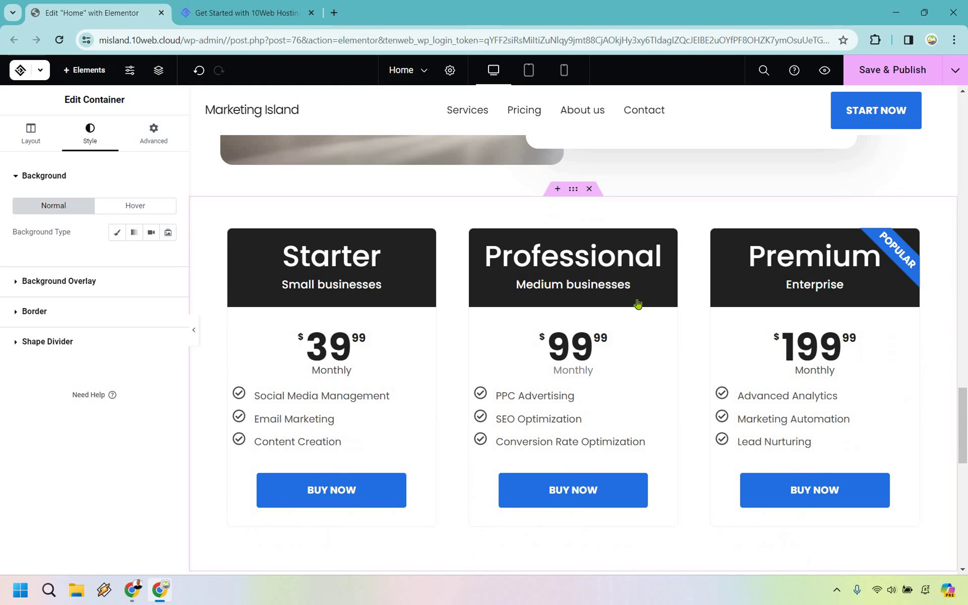
scroll(631, 305, down, 3)
scroll(614, 257, up, 3)
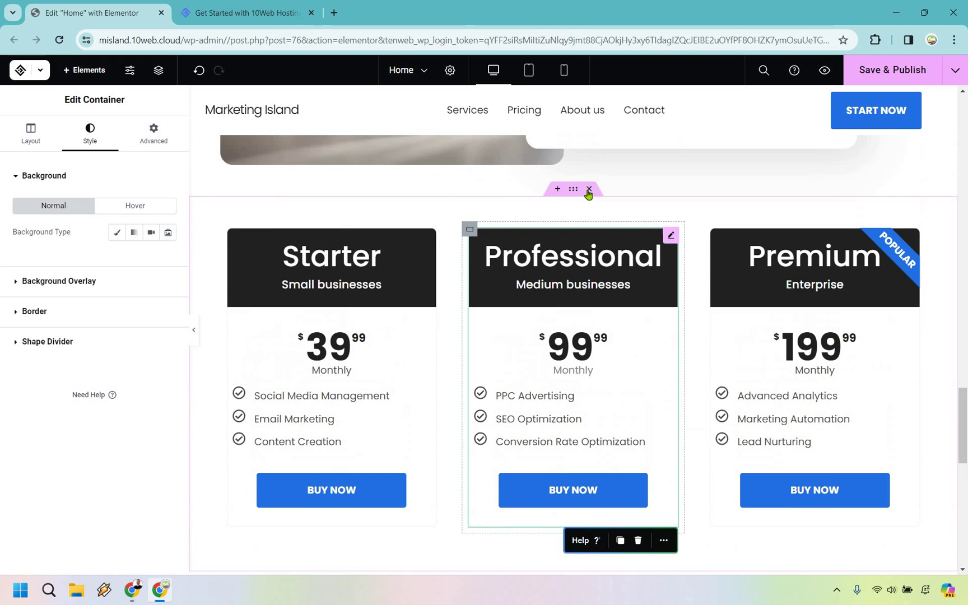
key(Delete)
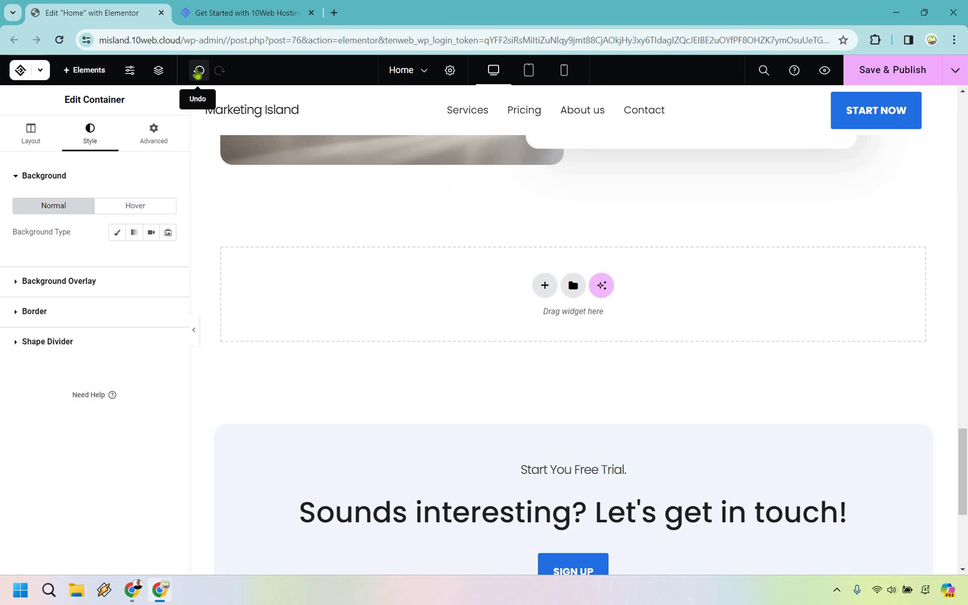
click(197, 72)
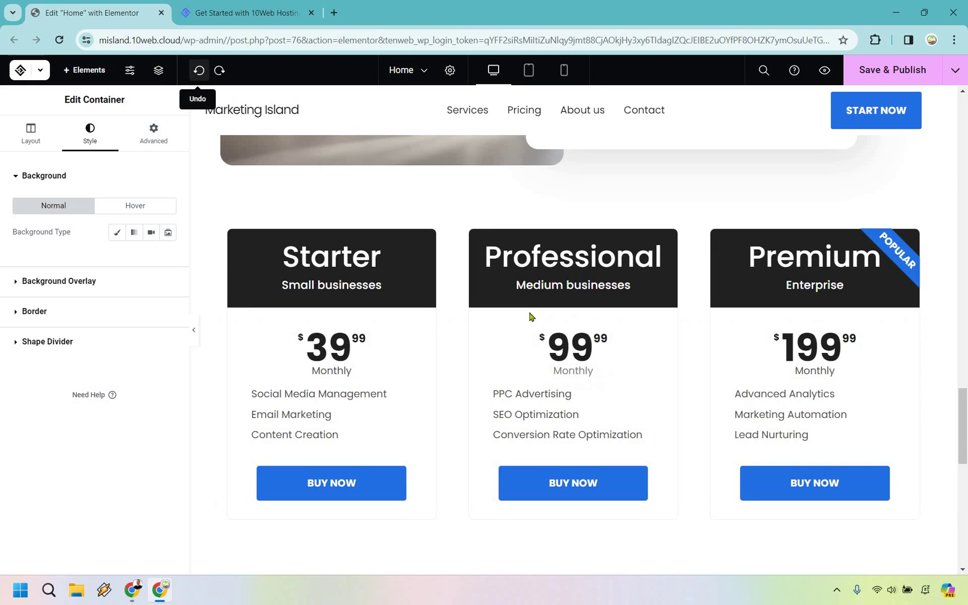
scroll(530, 318, up, 20)
scroll(576, 348, down, 20)
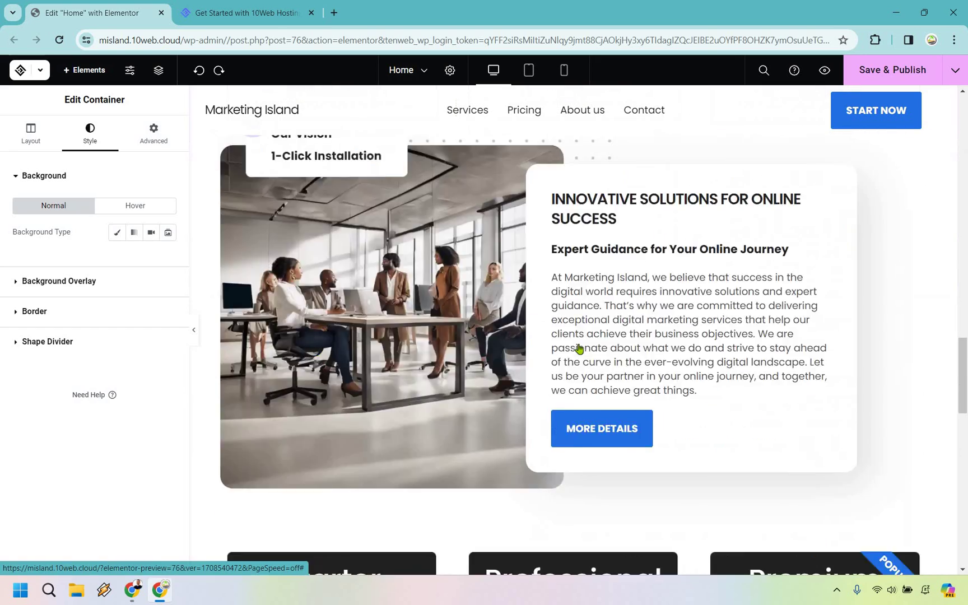
scroll(706, 337, up, 3)
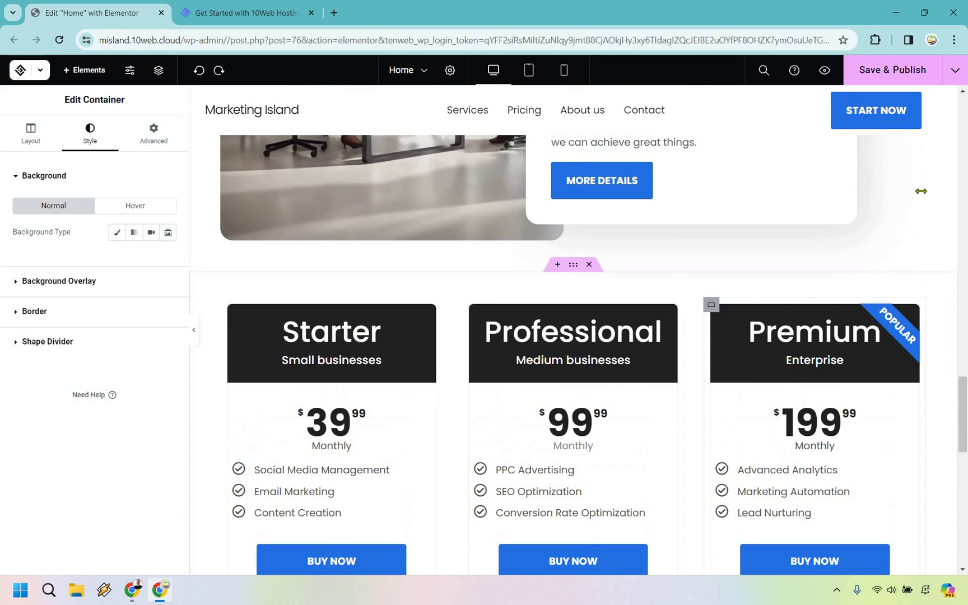
scroll(937, 260, down, 2)
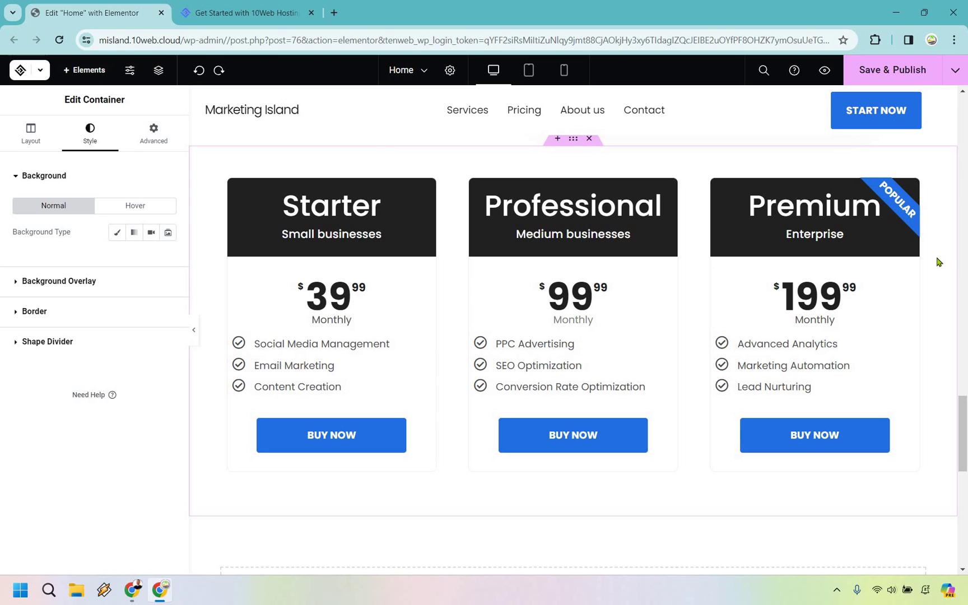
click(956, 75)
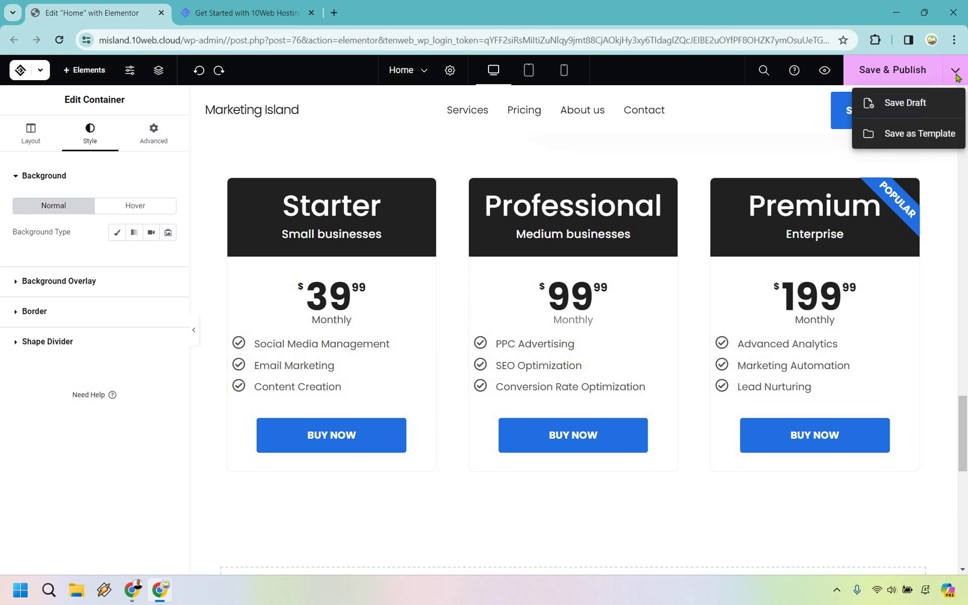
click(943, 226)
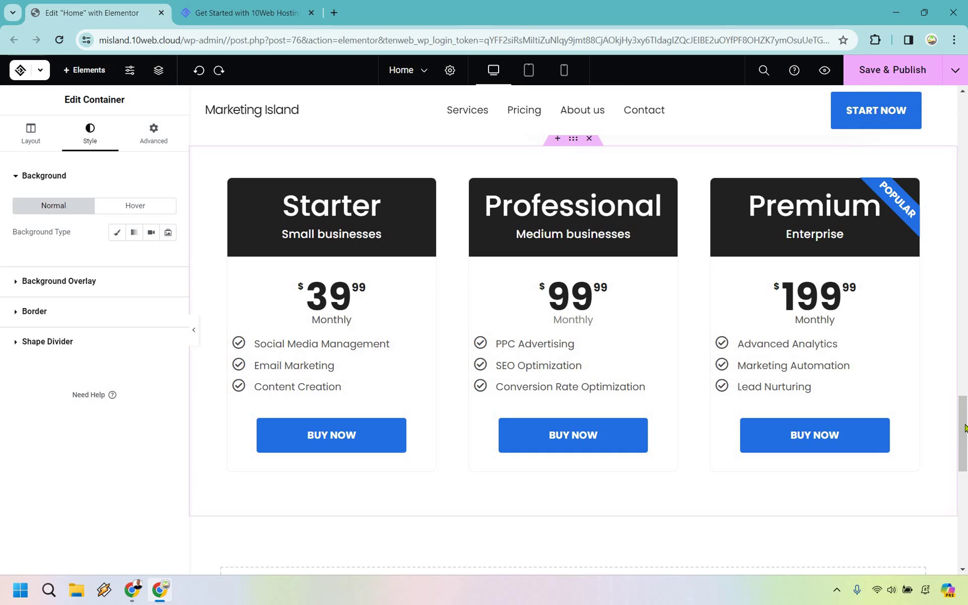
scroll(966, 141, up, 20)
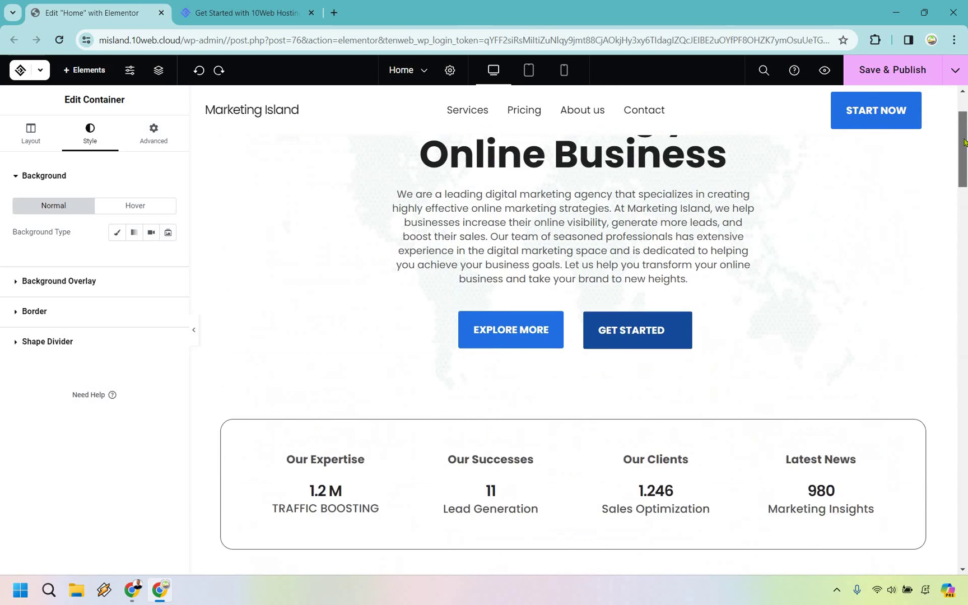
click(529, 77)
click(563, 70)
scroll(617, 168, down, 5)
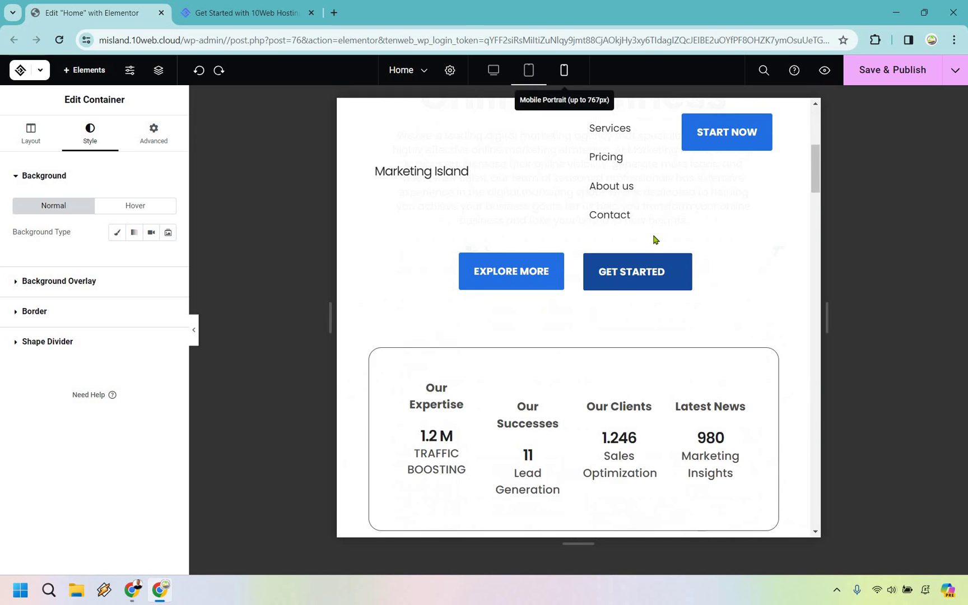
scroll(640, 163, up, 10)
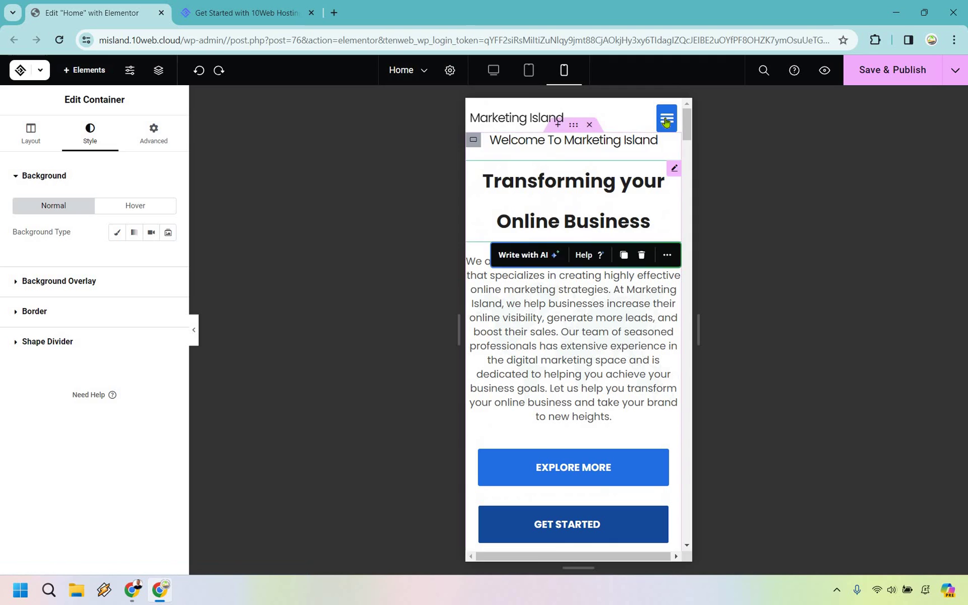
click(667, 115)
click(658, 132)
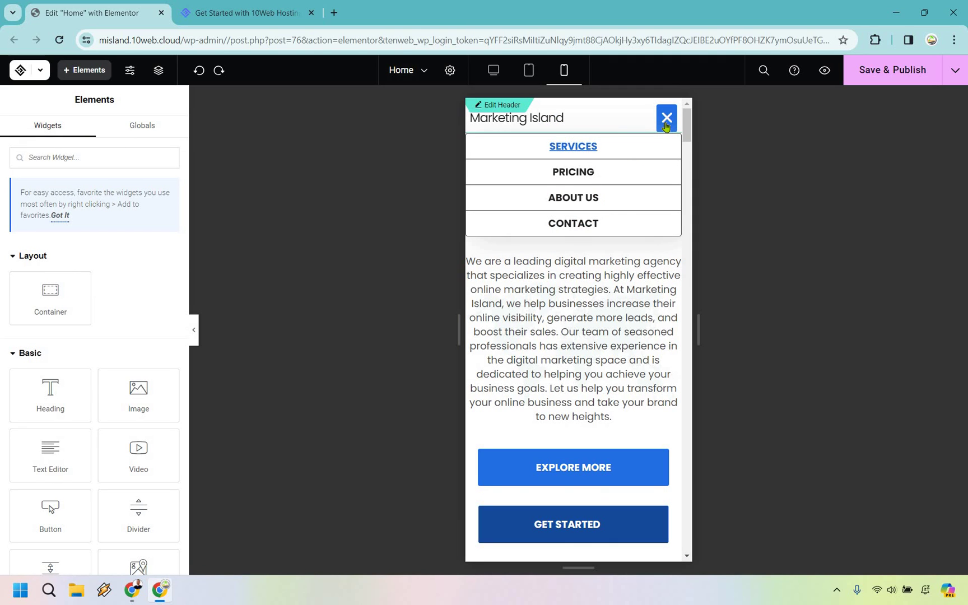
scroll(644, 280, down, 10)
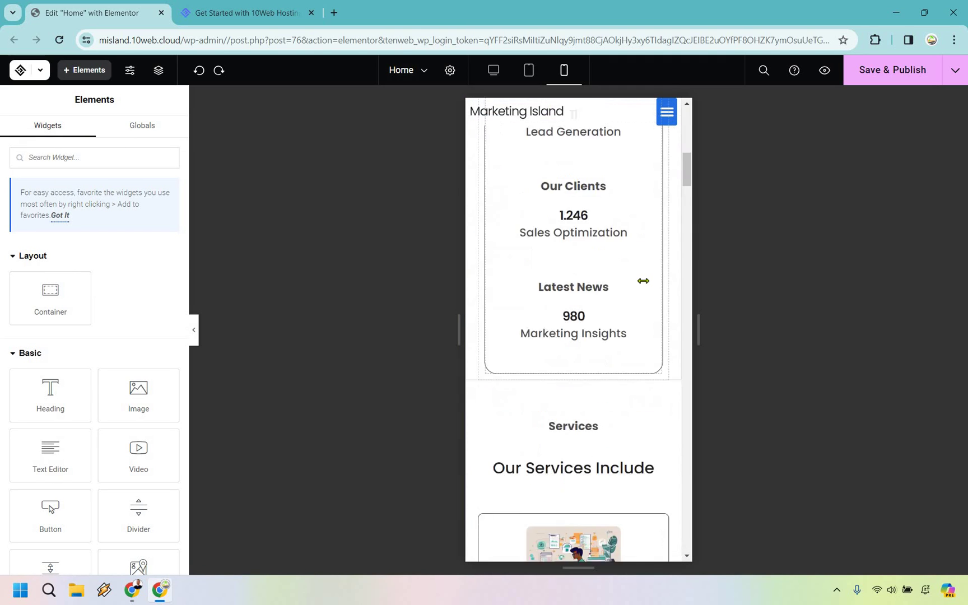
scroll(643, 277, down, 10)
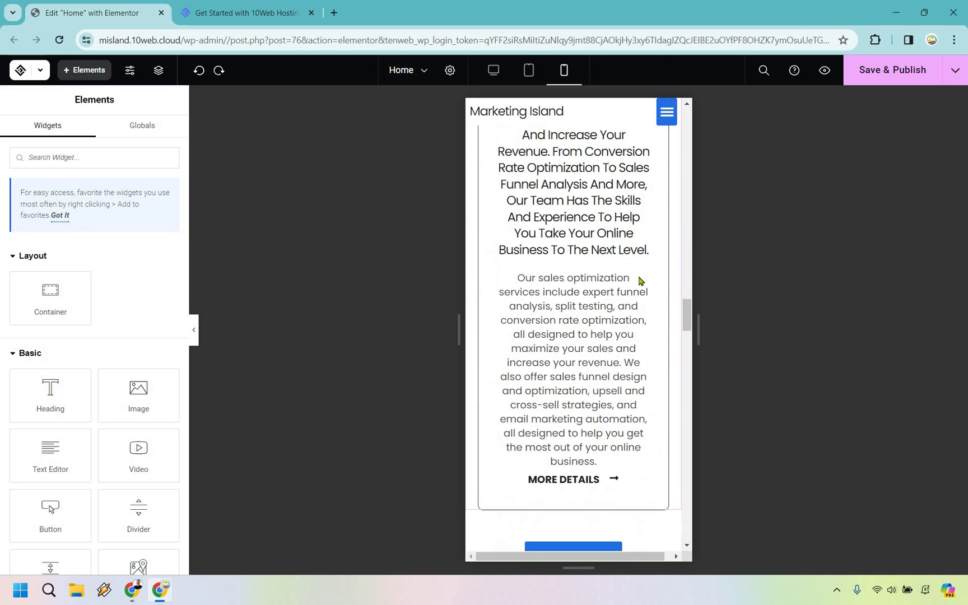
scroll(639, 289, down, 15)
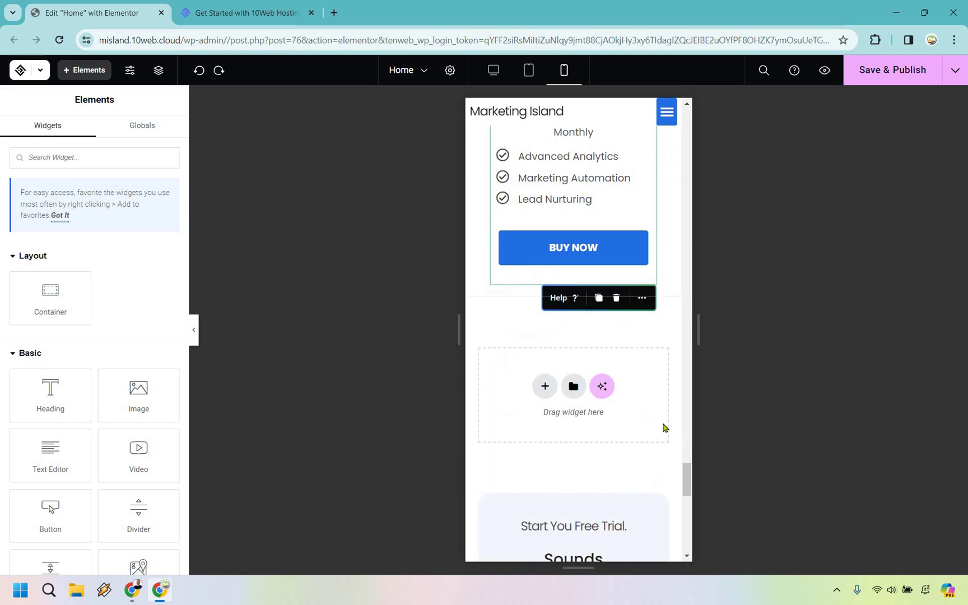
scroll(709, 134, up, 20)
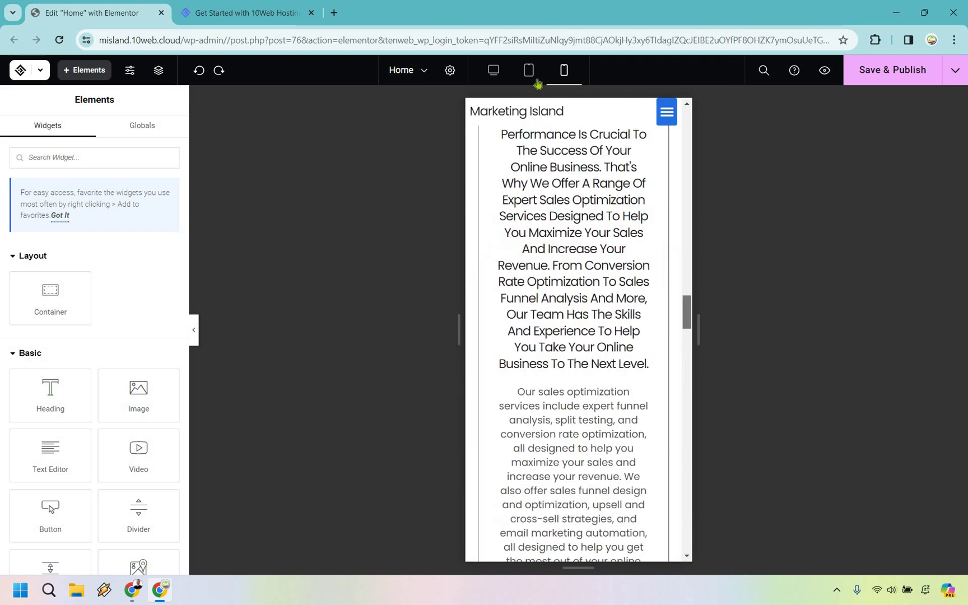
Drag a Video widget into the empty section below the pricing cards, at desktop width.
click(495, 70)
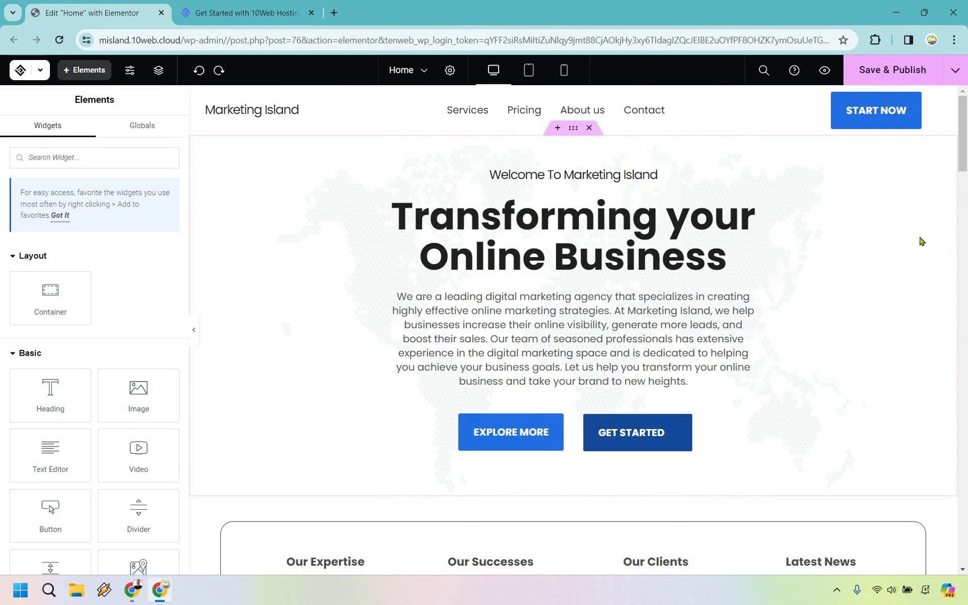
scroll(919, 240, down, 10)
scroll(877, 232, down, 10)
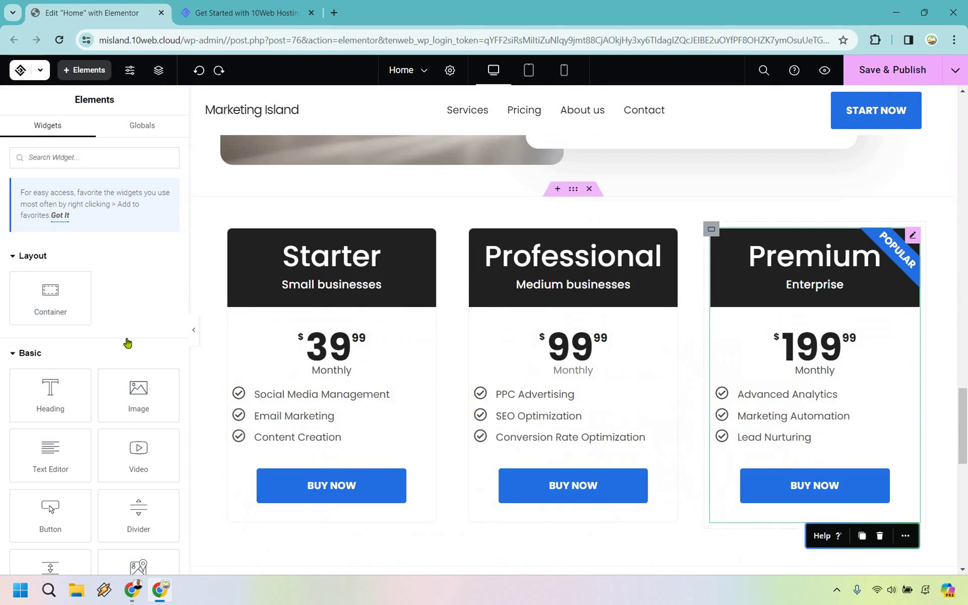
scroll(90, 287, down, 2)
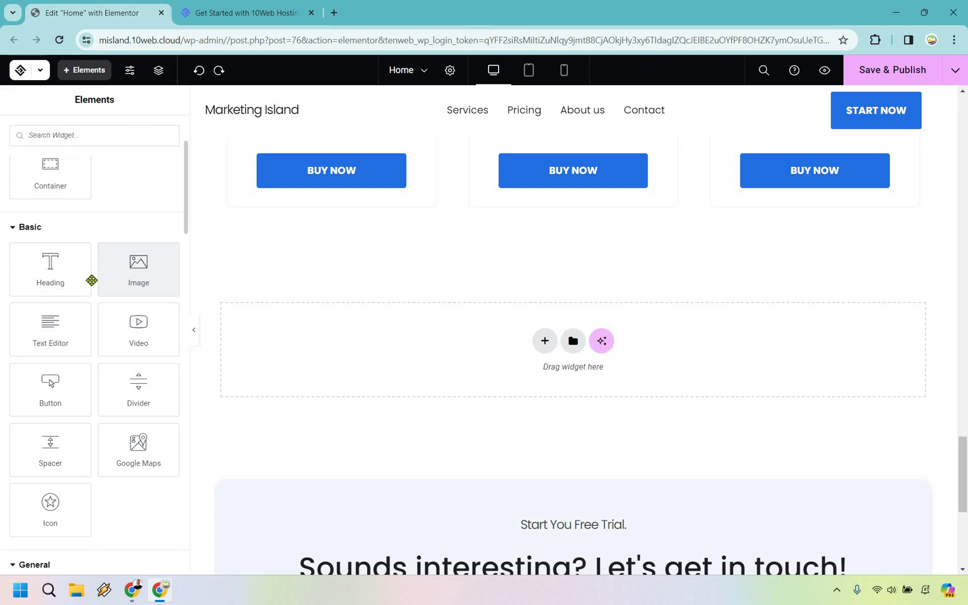
scroll(109, 303, down, 3)
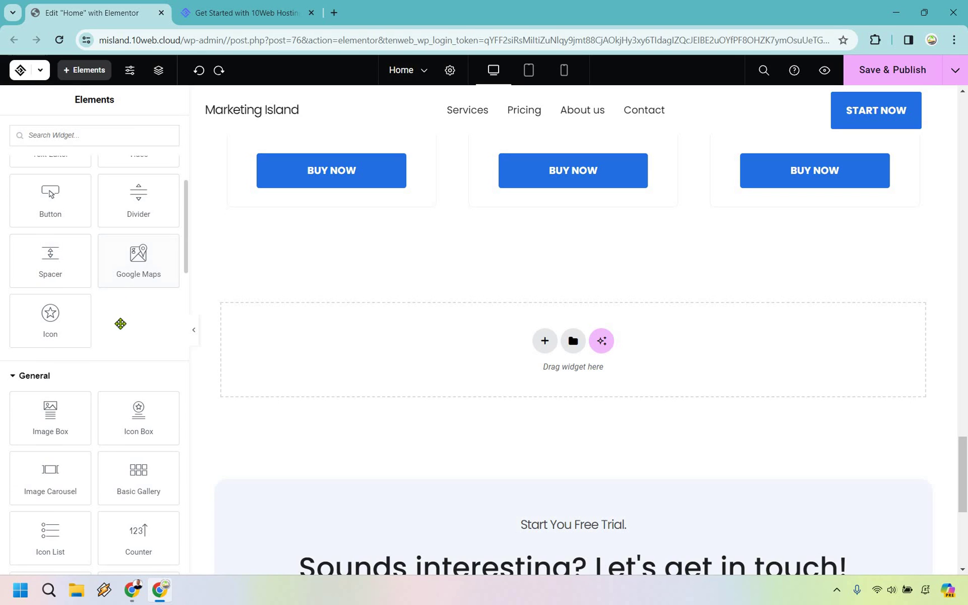
scroll(128, 291, up, 2)
drag(443, 280, 430, 335)
drag(549, 344, 750, 318)
Review the full YouTube link in the Edit Video panel.
scroll(740, 309, down, 1)
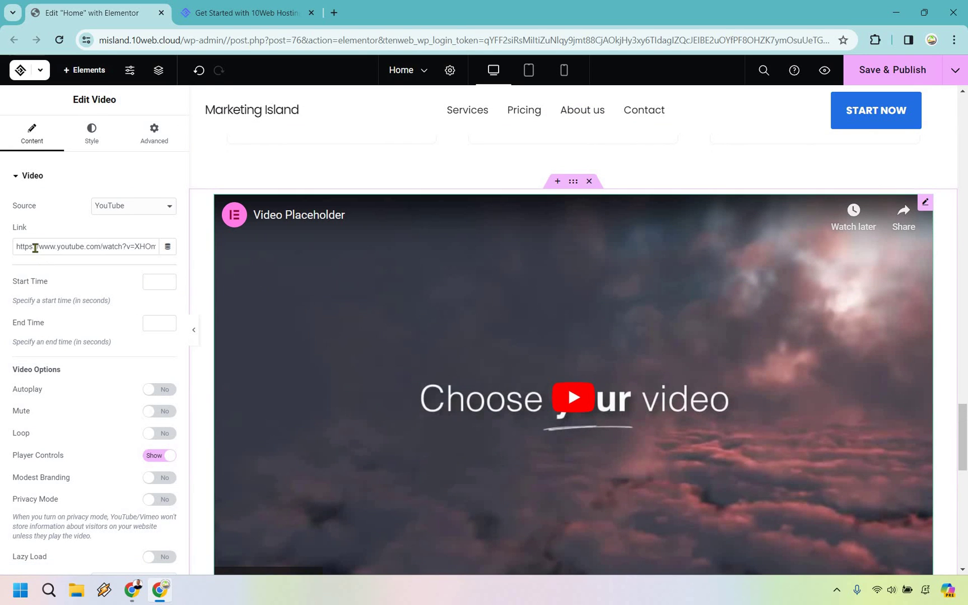
drag(34, 247, 124, 246)
key(ctrl+a)
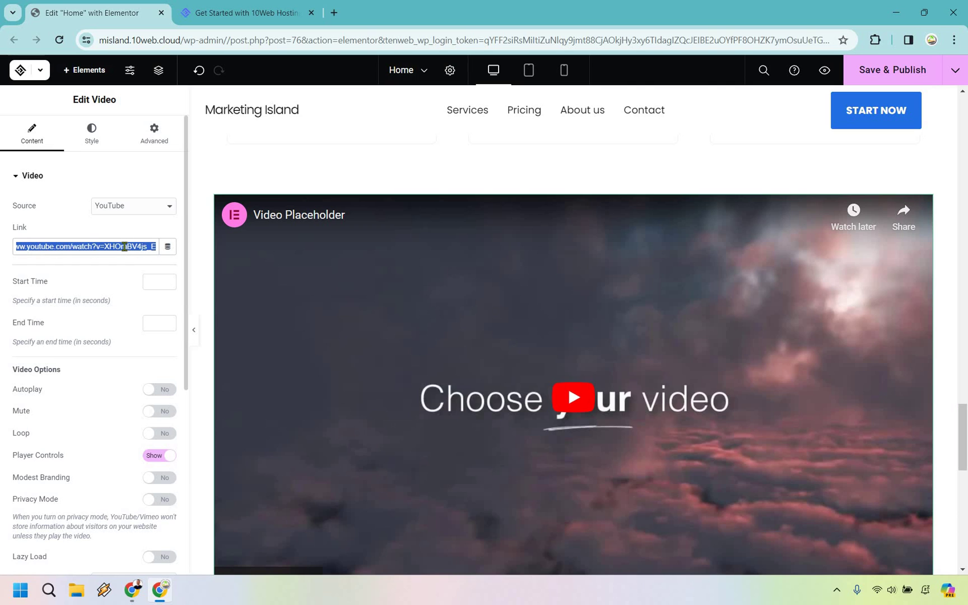
key(End)
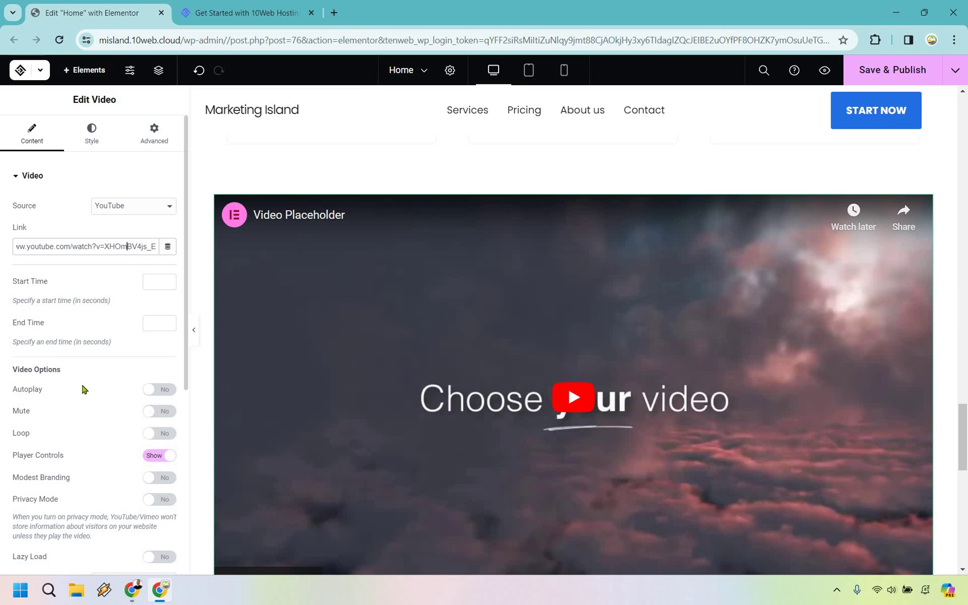
scroll(106, 490, down, 1)
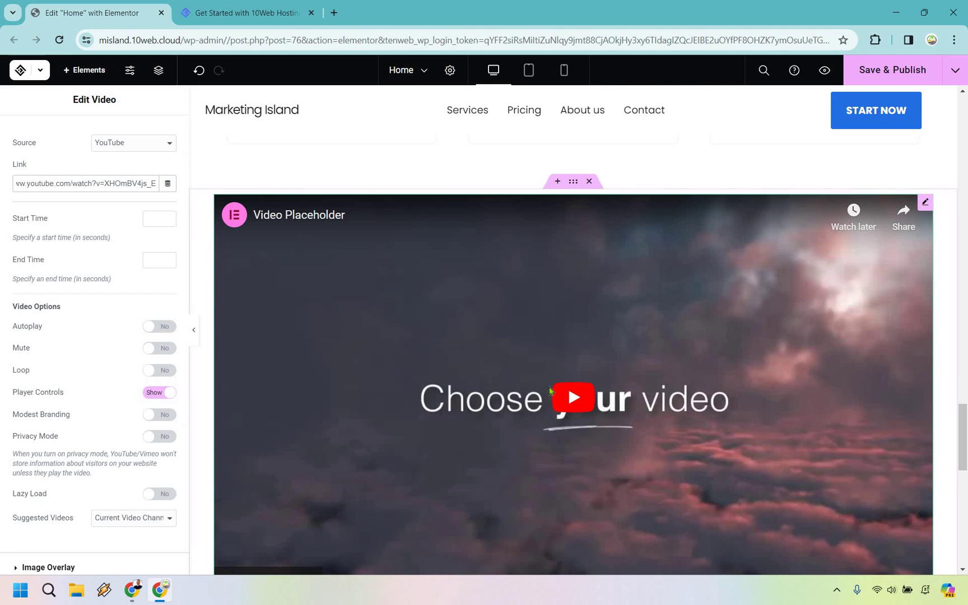
scroll(549, 386, up, 15)
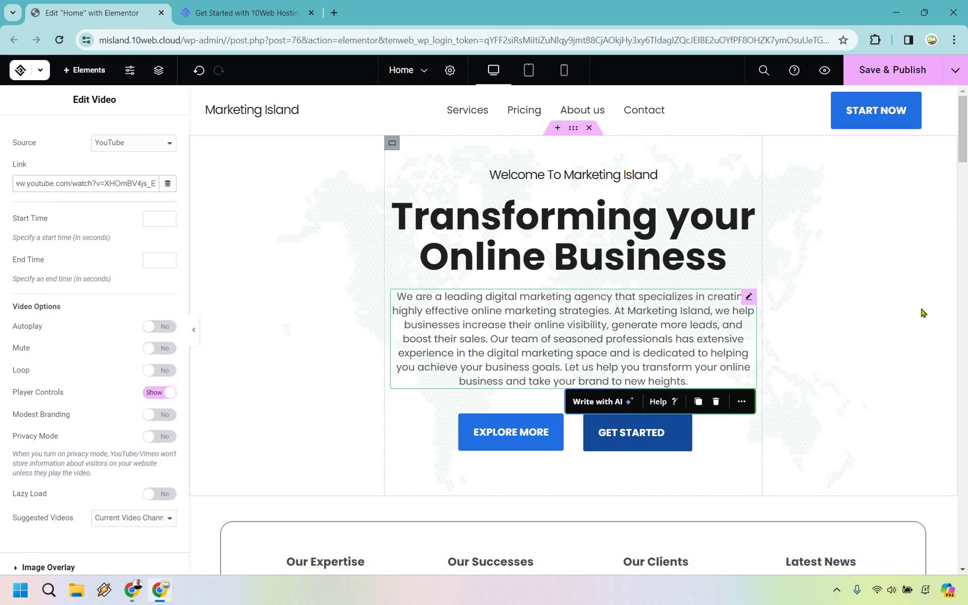
click(903, 301)
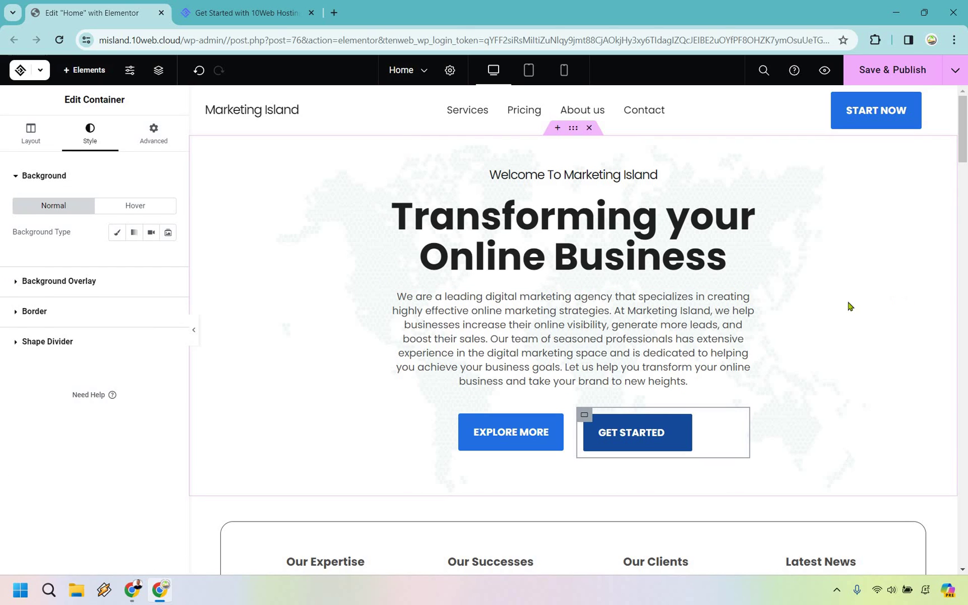
mouse_move(661, 432)
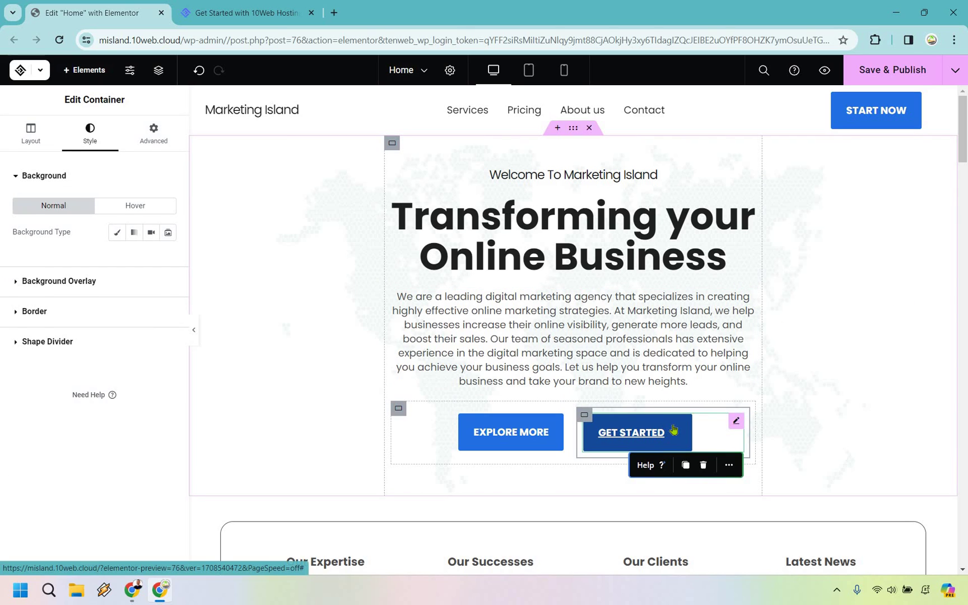
click(672, 424)
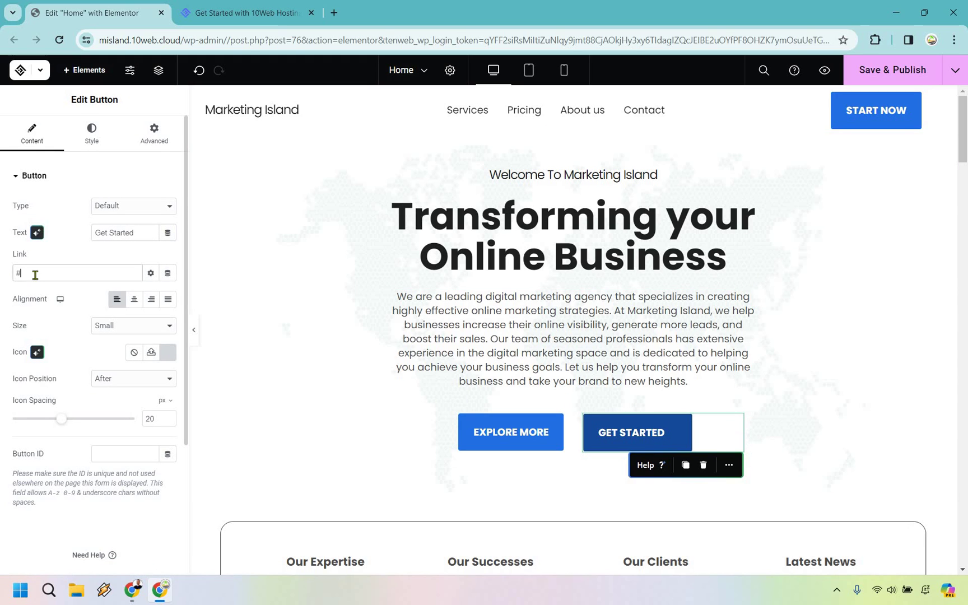
click(34, 273)
key(BackSpace)
text(www.ol.com)
click(151, 274)
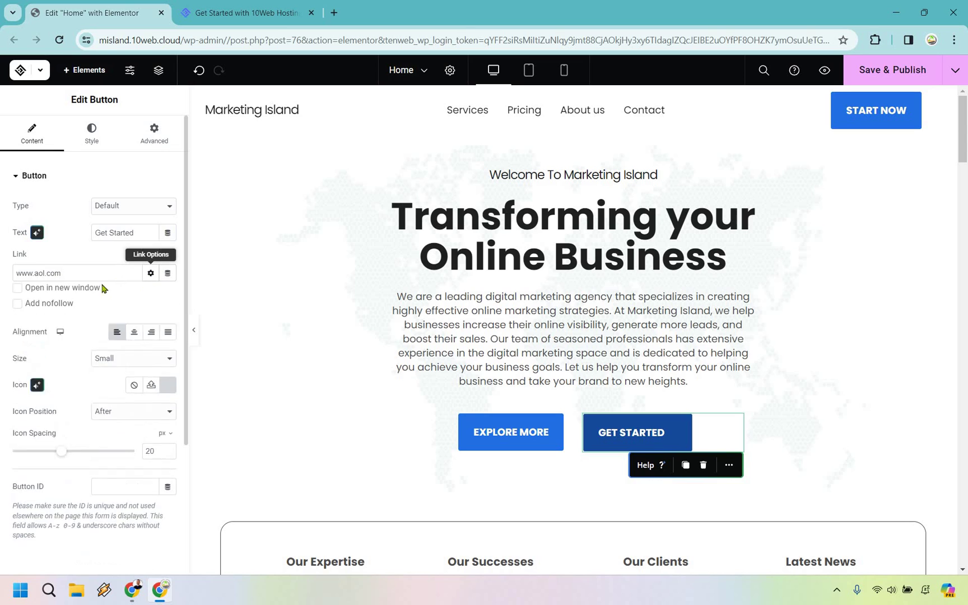
click(54, 297)
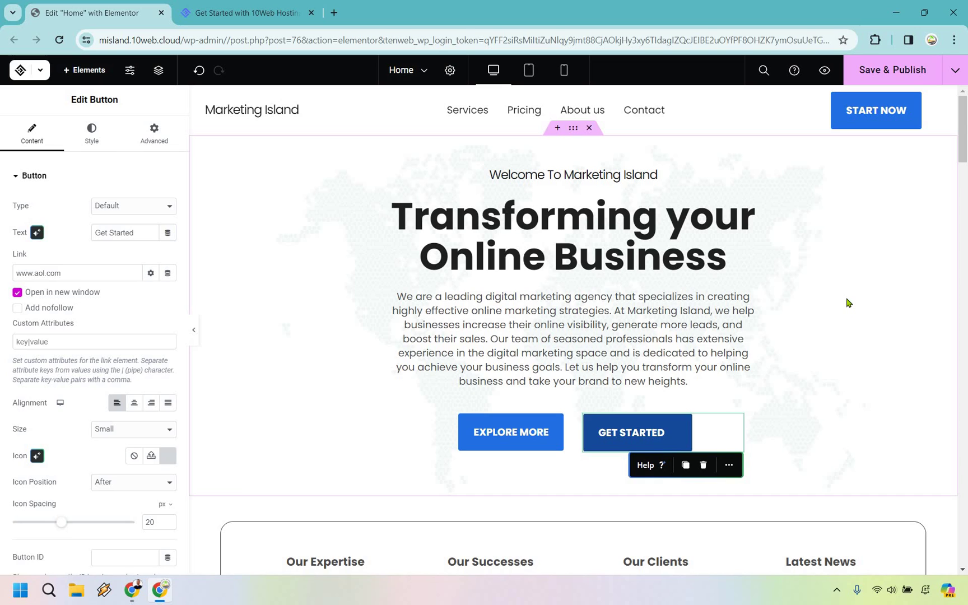
key(Escape)
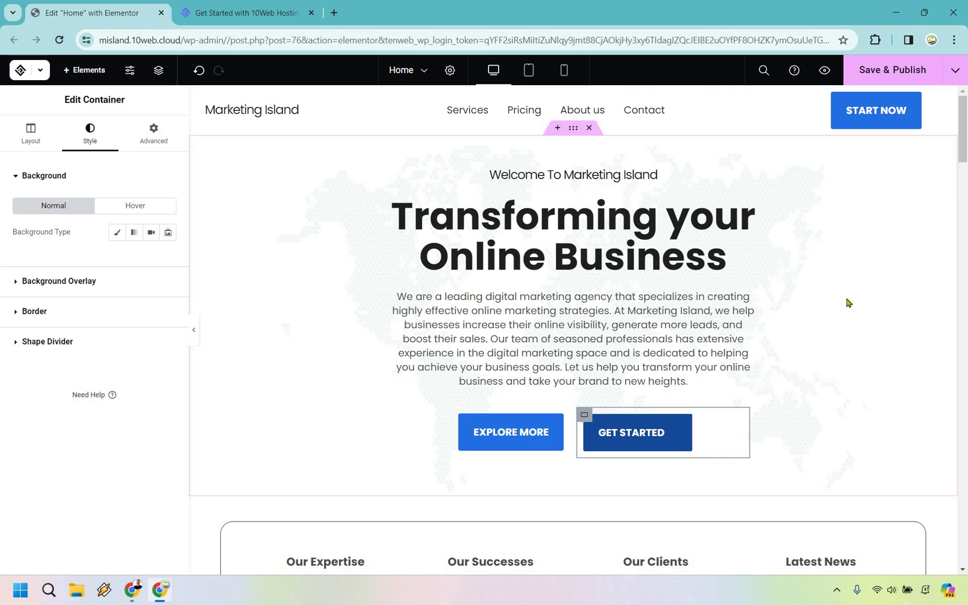
Switch to the 'Get Started with 10Web Hosting' tab comparing the $20, $30 and $45 plans.
click(259, 6)
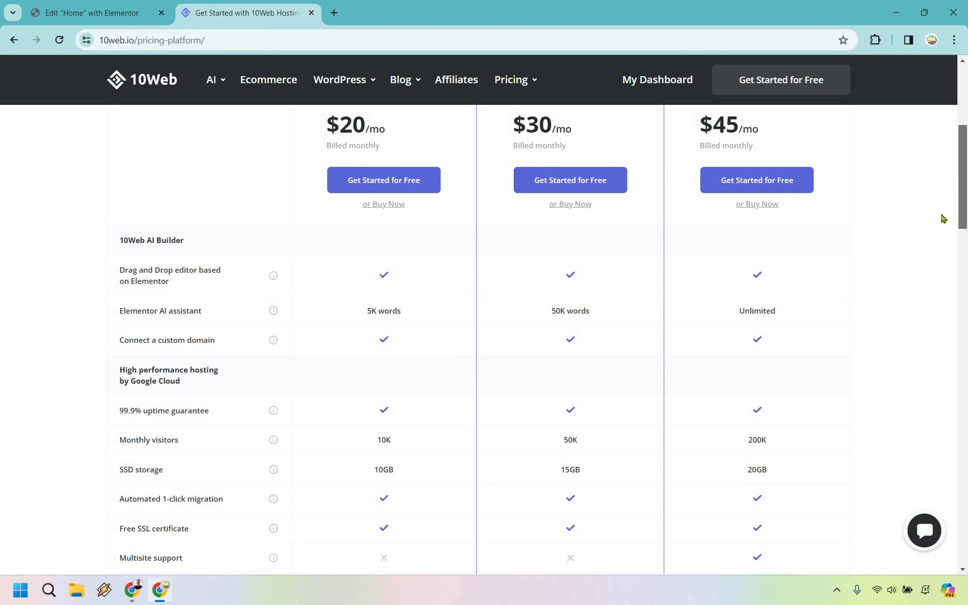